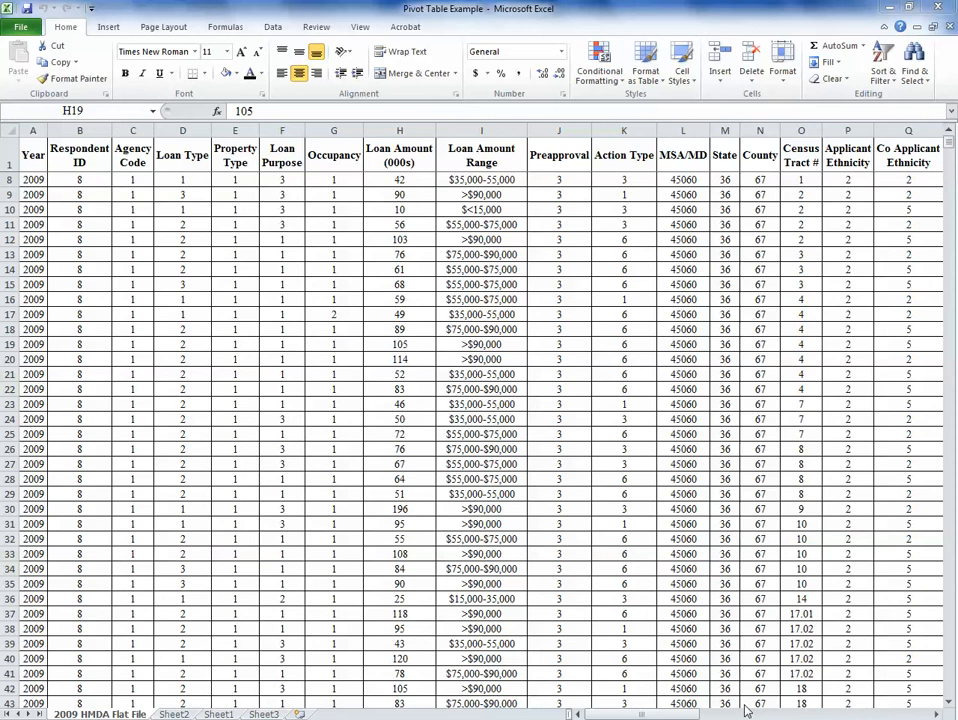
Examine the loan records and column headings on the 2009 HMDA Flat File sheet.
click(510, 452)
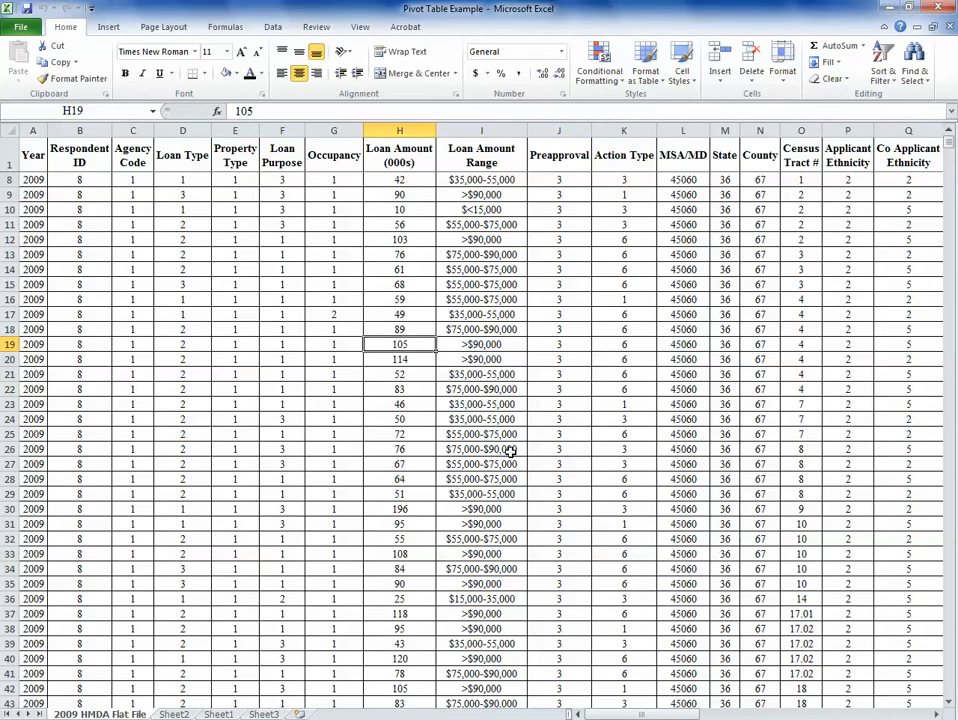
scroll(510, 452, up, 1)
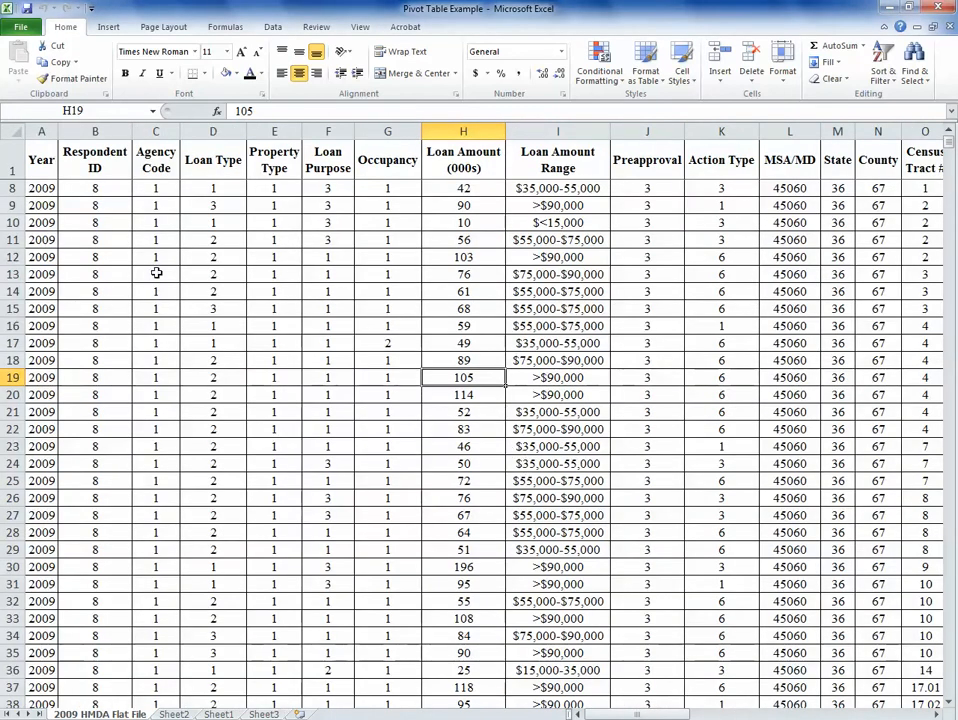
drag(67, 186, 100, 560)
scroll(103, 620, up, 2)
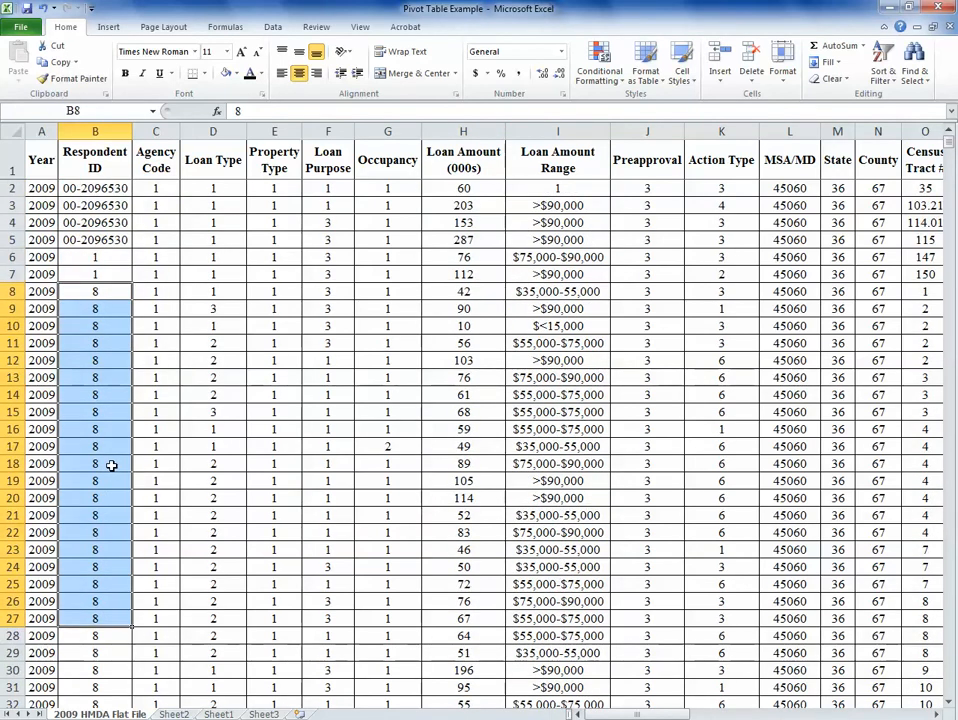
click(573, 311)
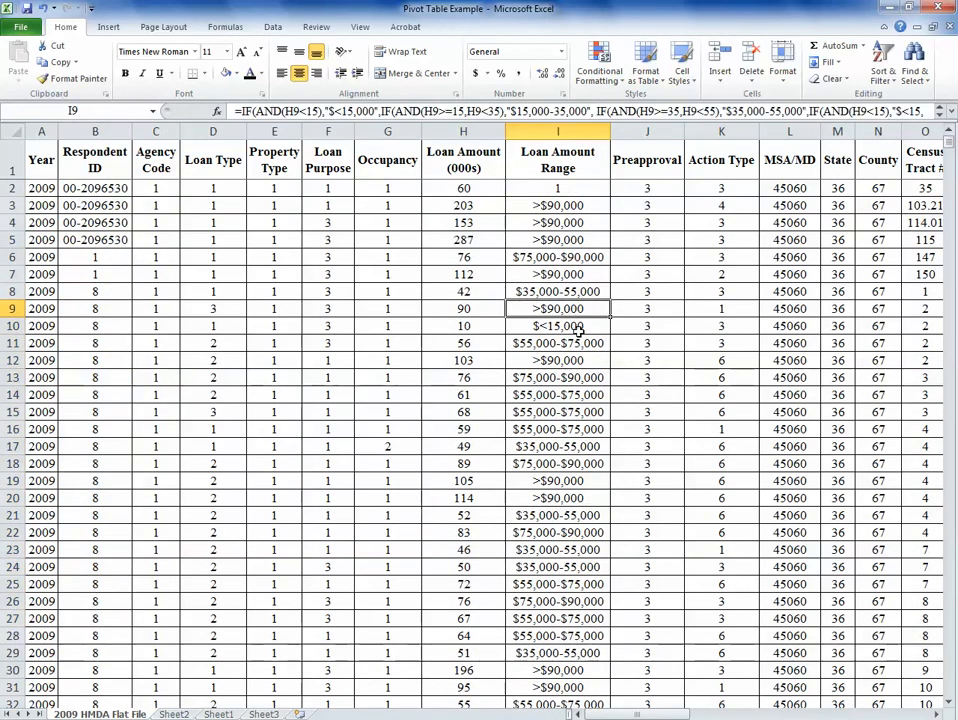
drag(198, 259, 430, 468)
click(430, 481)
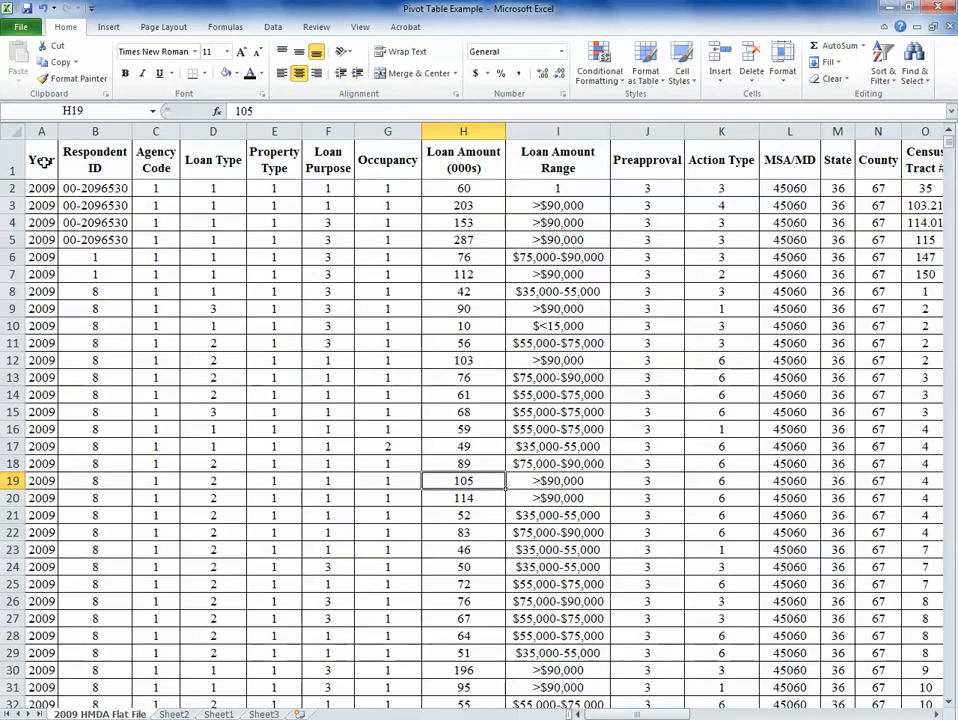
drag(44, 160, 44, 548)
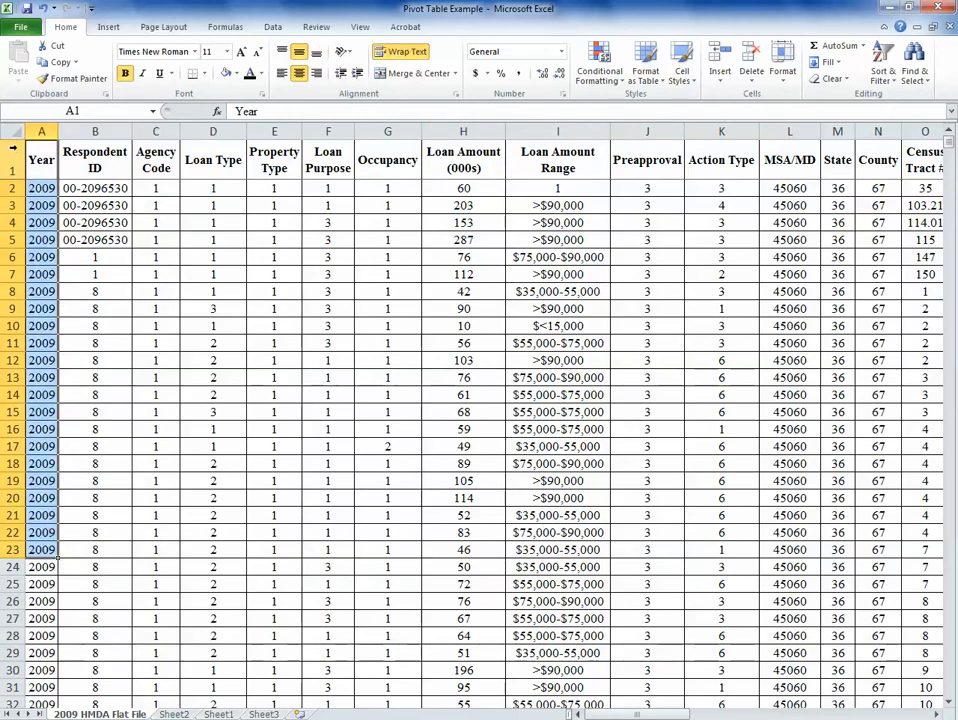
key(ctrl+a)
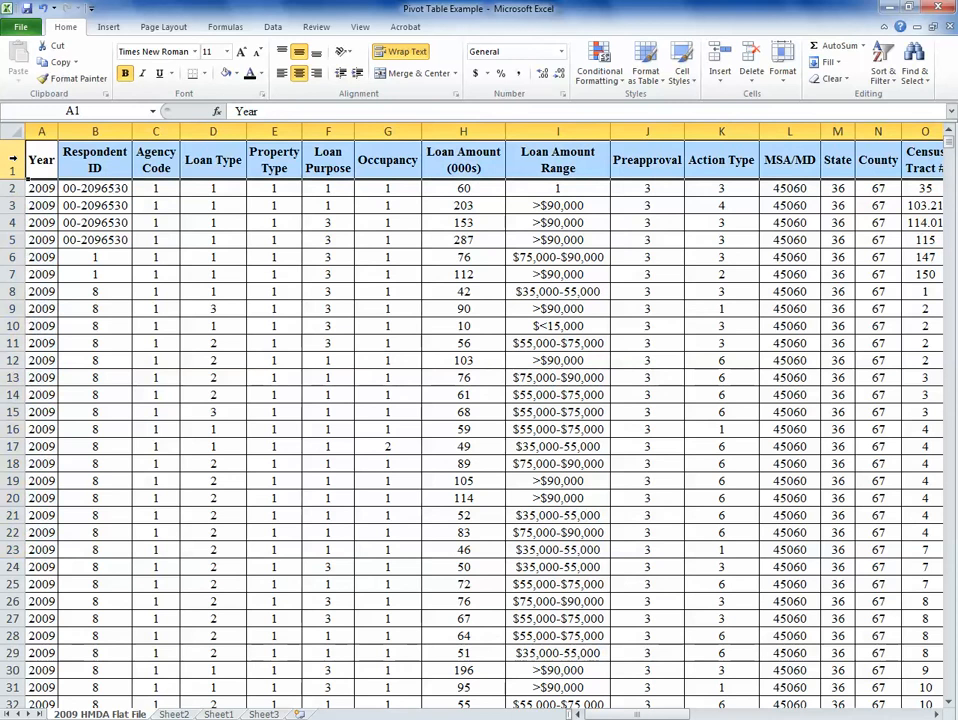
click(308, 168)
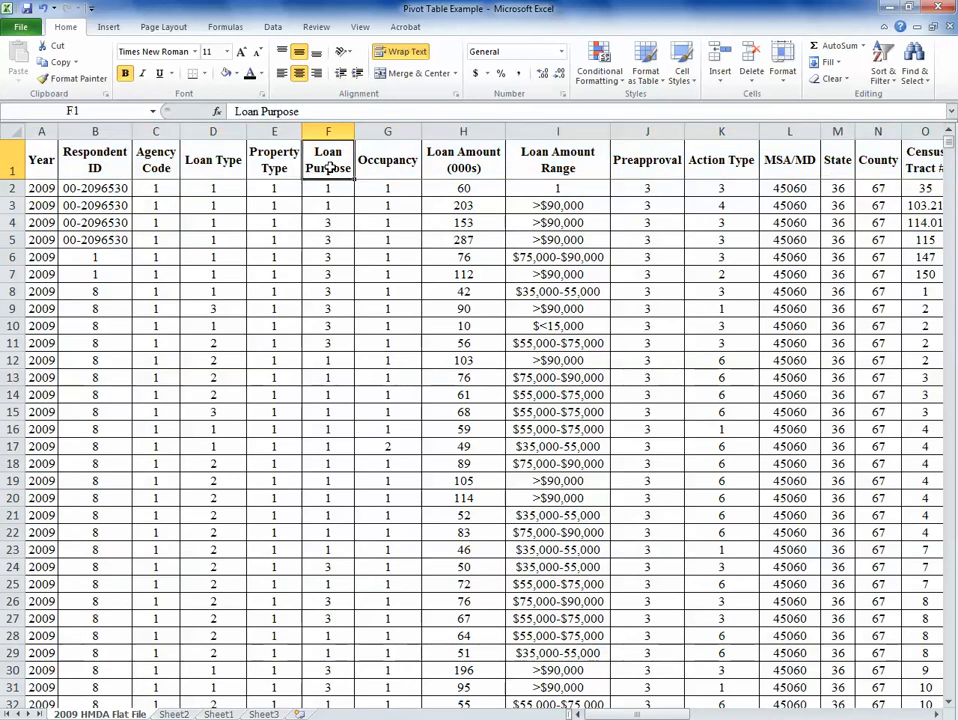
click(362, 167)
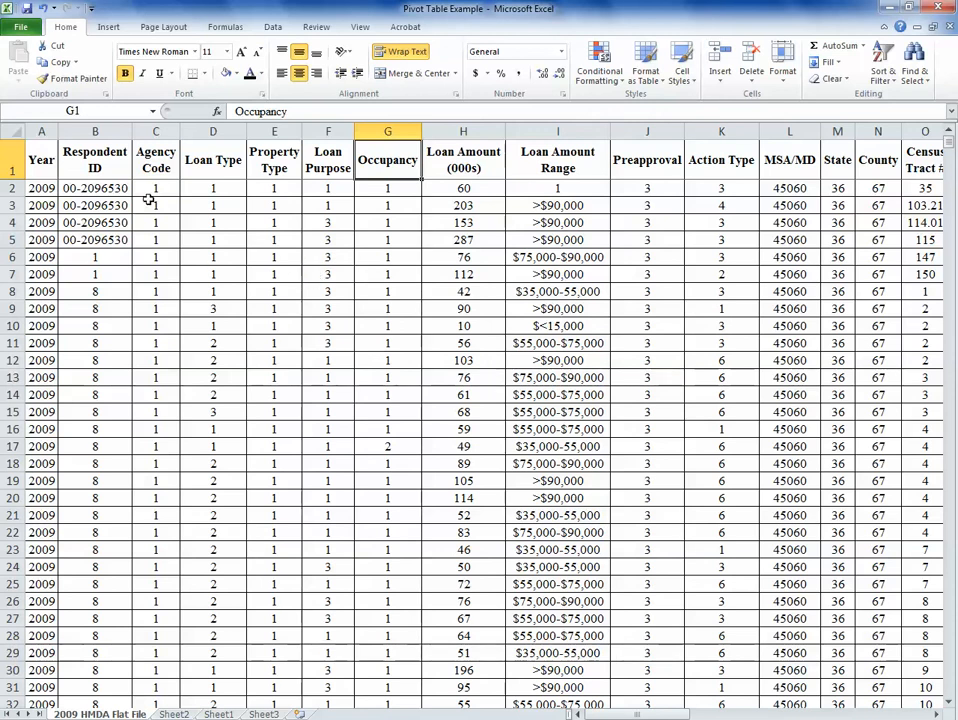
drag(42, 158, 492, 559)
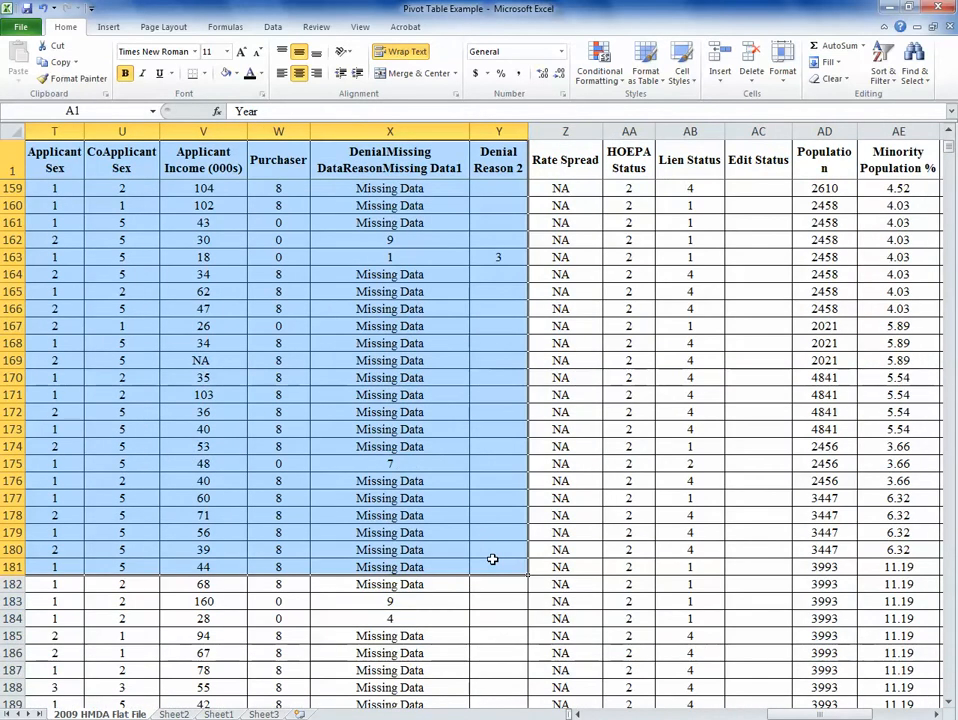
Create a pivot table on a new worksheet from the entire 2009 HMDA Flat File sheet.
key(ctrl+Home)
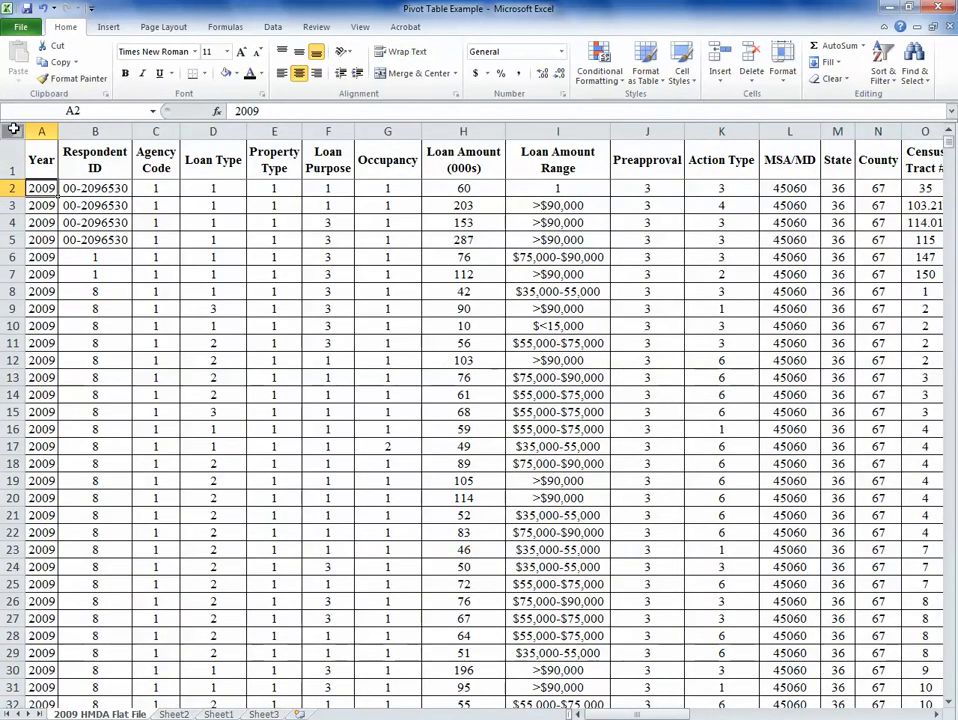
ctrl+scroll(15, 130, up, 4)
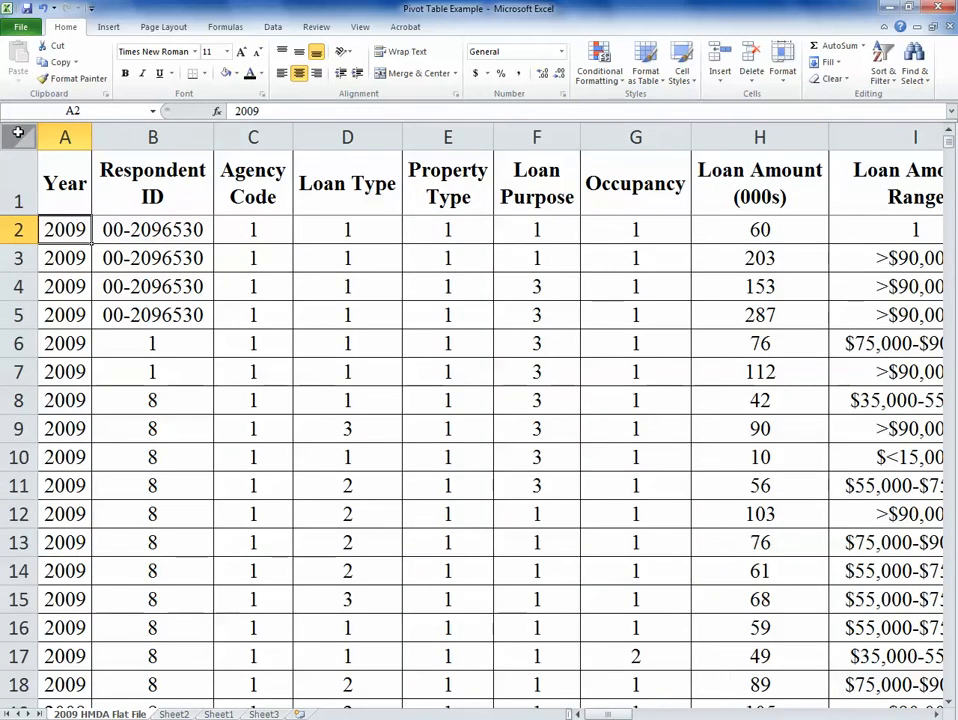
click(19, 134)
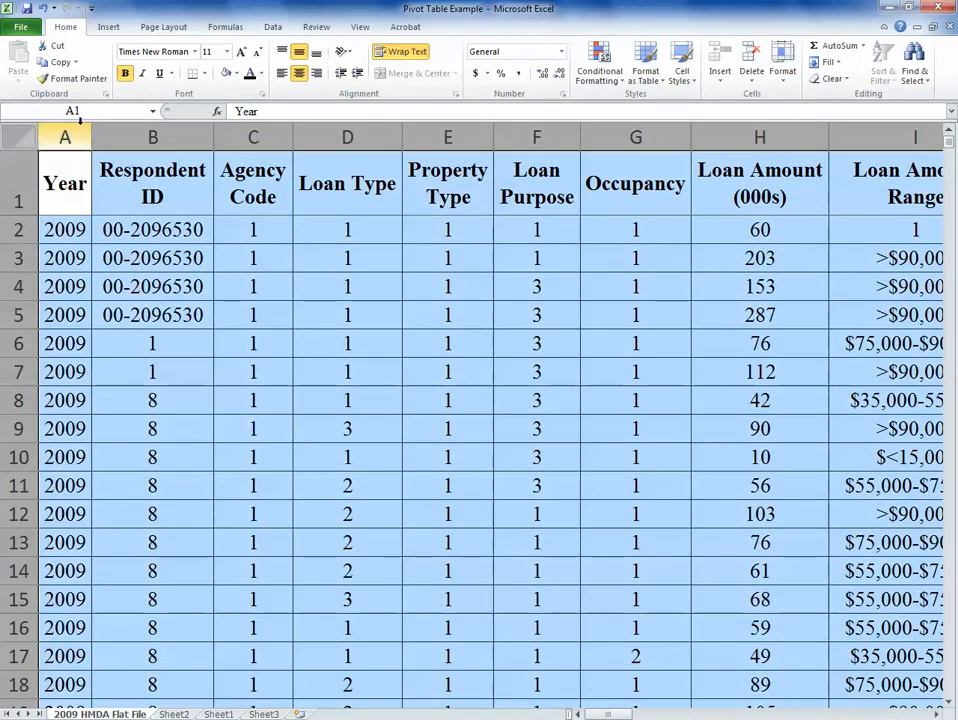
click(110, 29)
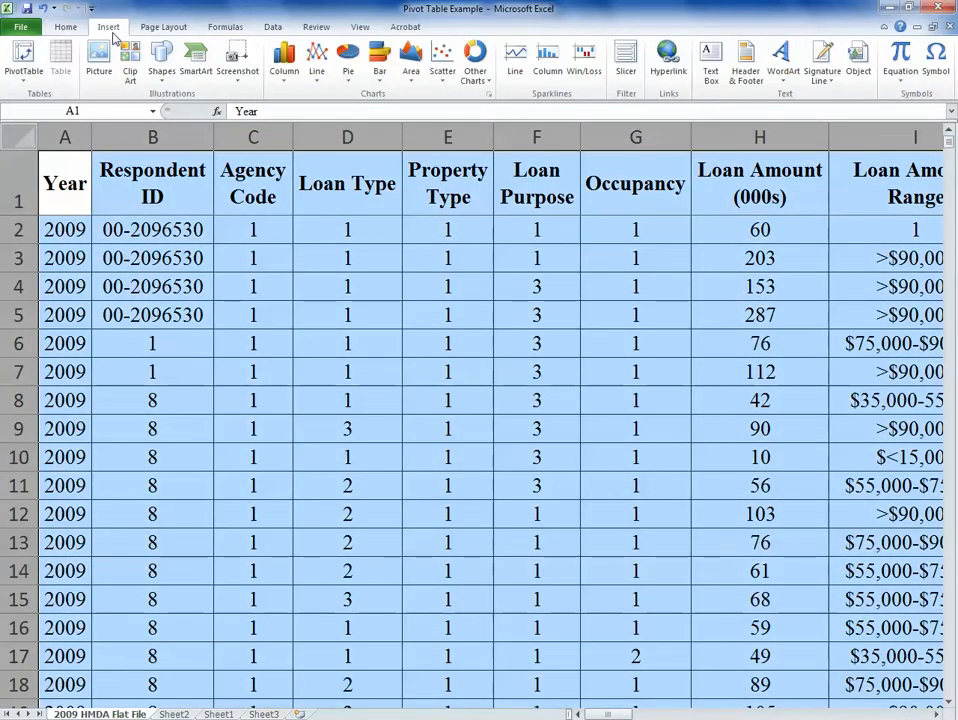
click(30, 58)
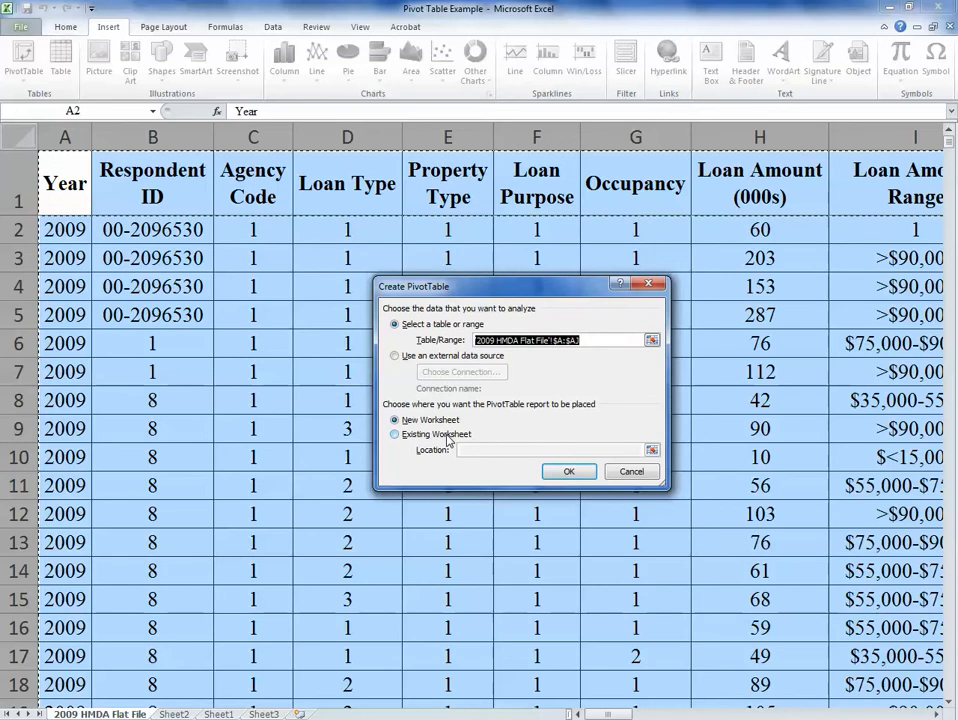
click(570, 472)
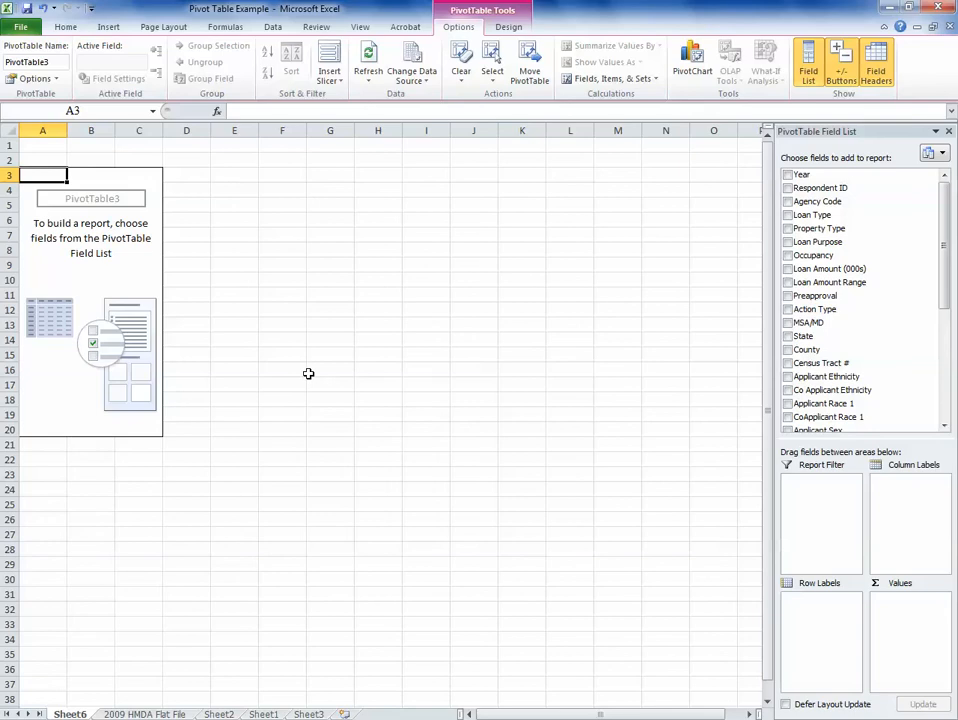
Lay out the pivot table with Loan Type as rows, Loan Amount Range as columns and the count of Loan Type as values.
mouse_move(815, 257)
mouse_down()
mouse_move(862, 473)
mouse_move(843, 344)
mouse_move(808, 252)
mouse_up()
scroll(122, 171, down, 5)
scroll(258, 171, up, 5)
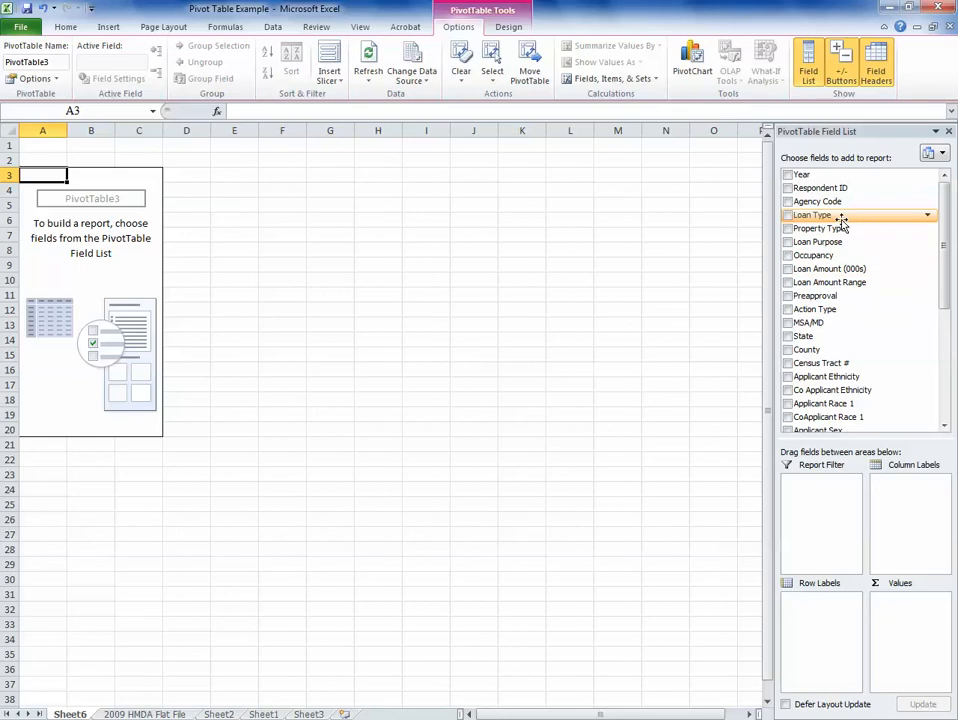
drag(841, 224, 832, 608)
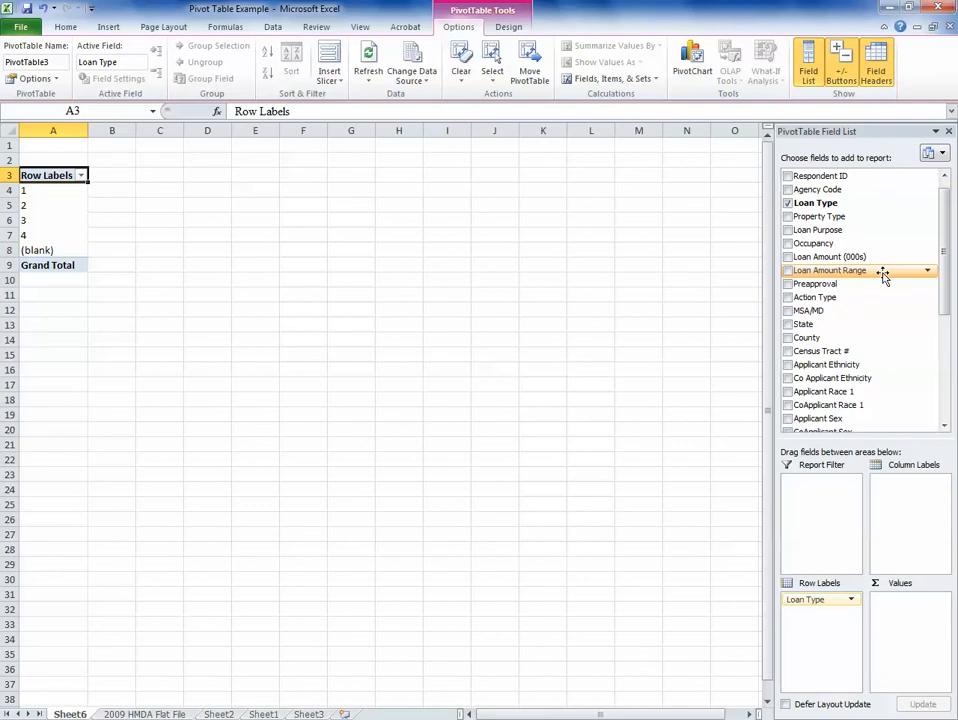
drag(883, 276, 907, 506)
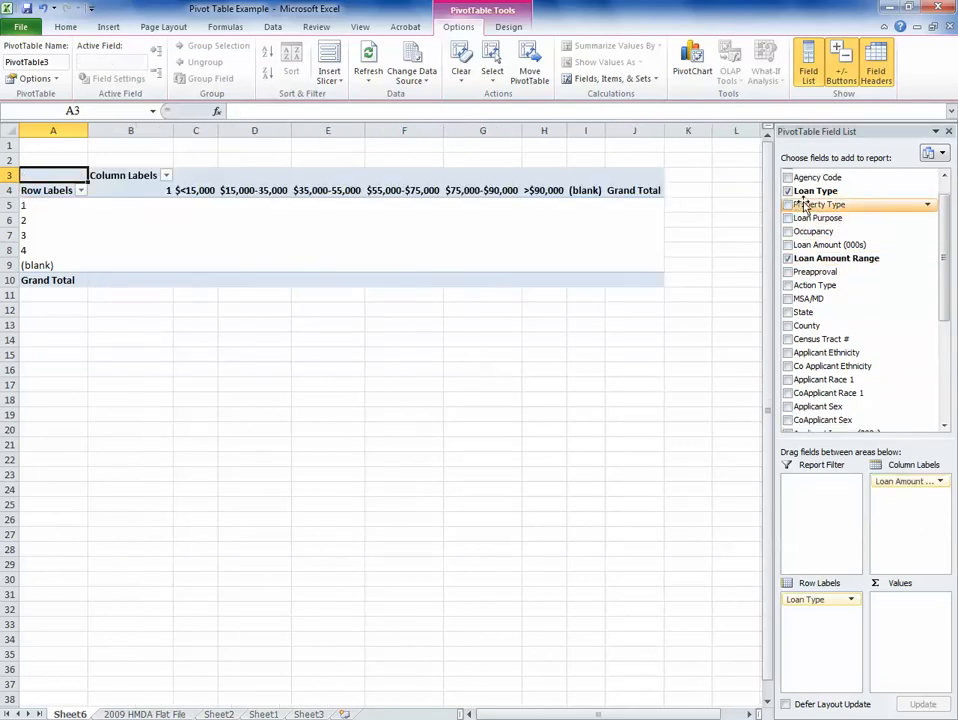
drag(800, 190, 896, 610)
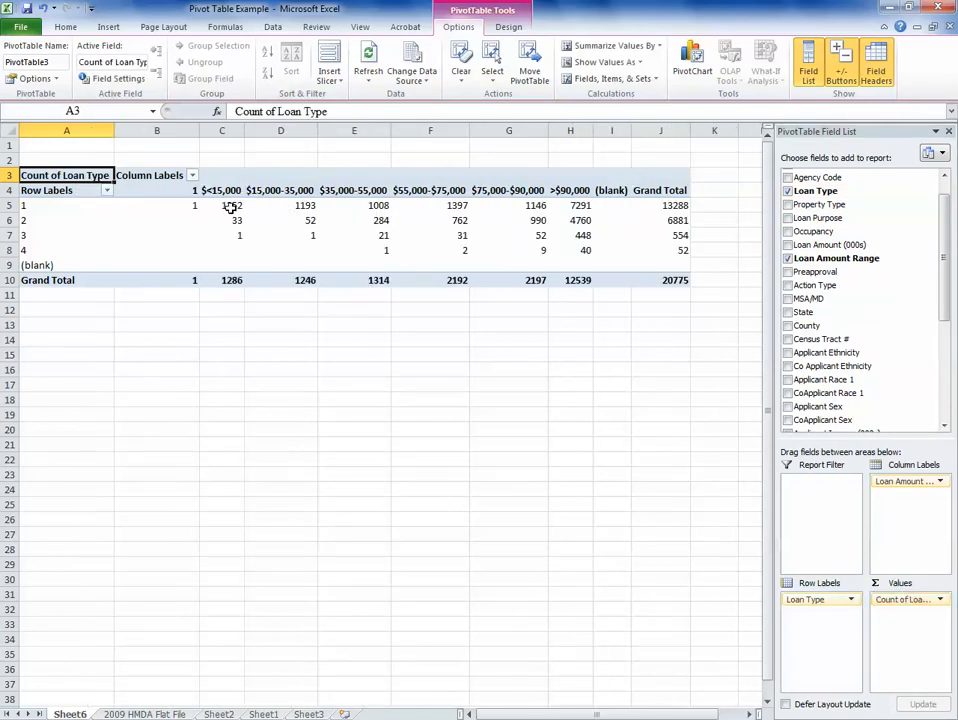
Examine the pivot table's $<15,000 loan range column and its loan type row labels.
scroll(217, 204, down, 3)
scroll(217, 204, up, 3)
click(227, 206)
click(226, 184)
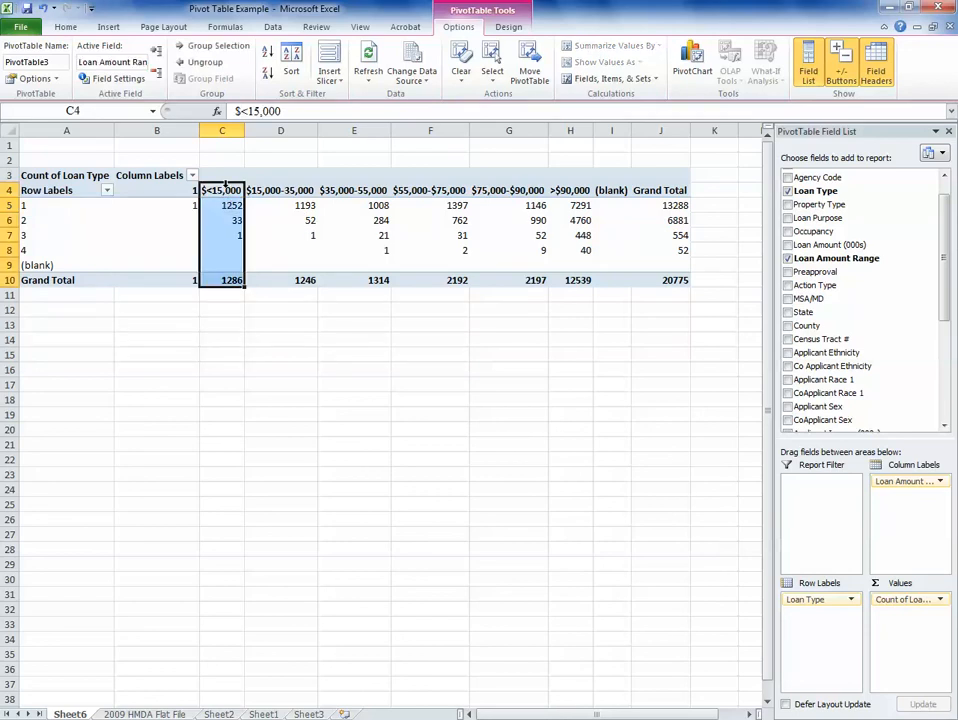
click(221, 190)
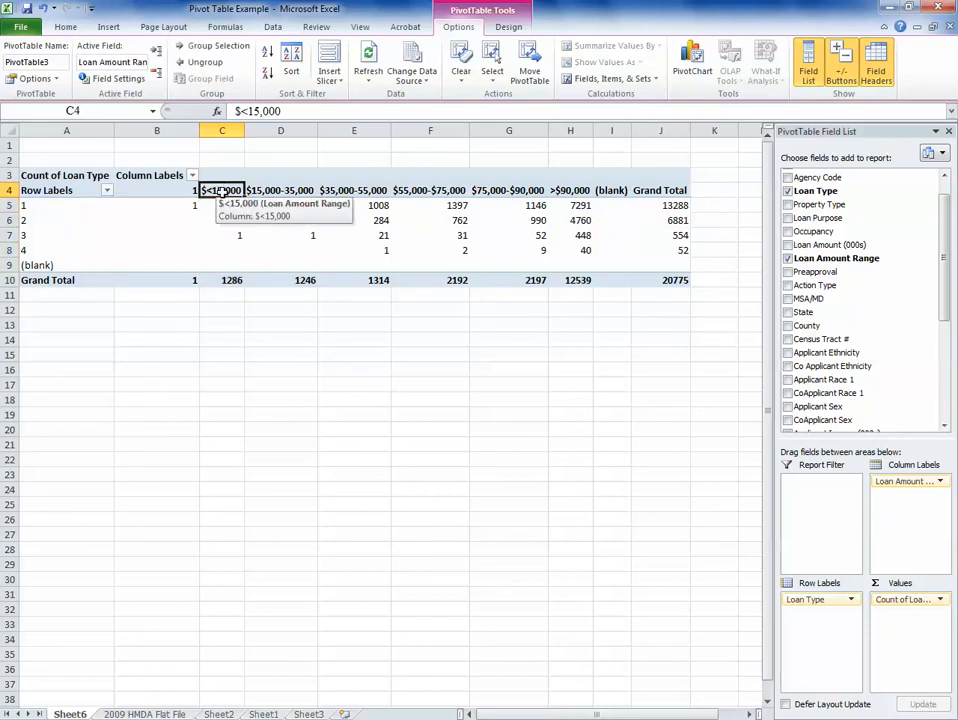
click(82, 211)
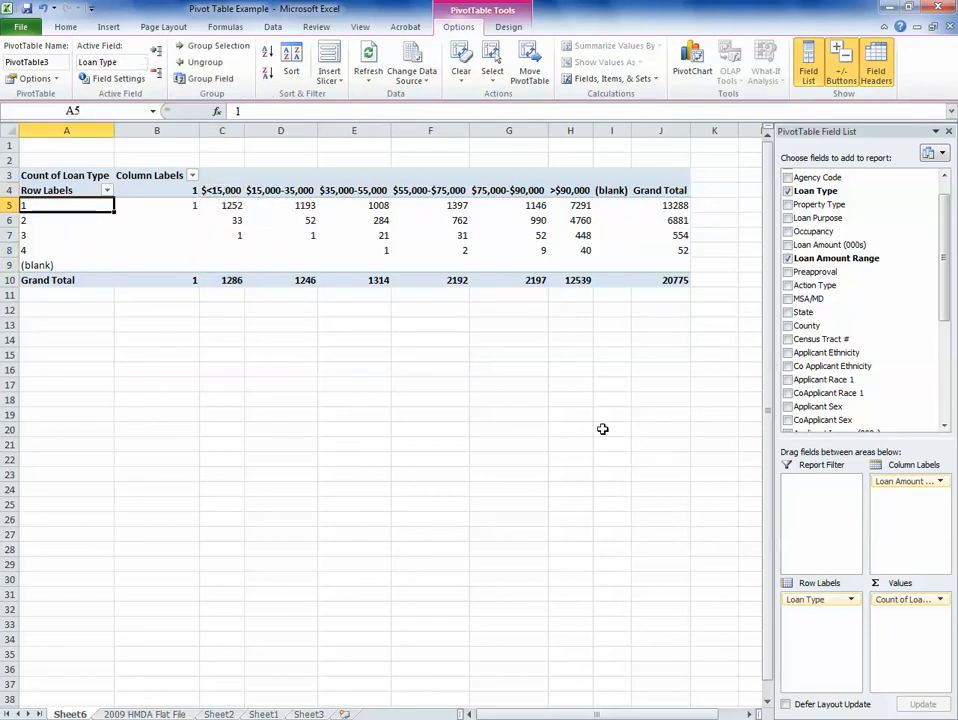
click(62, 197)
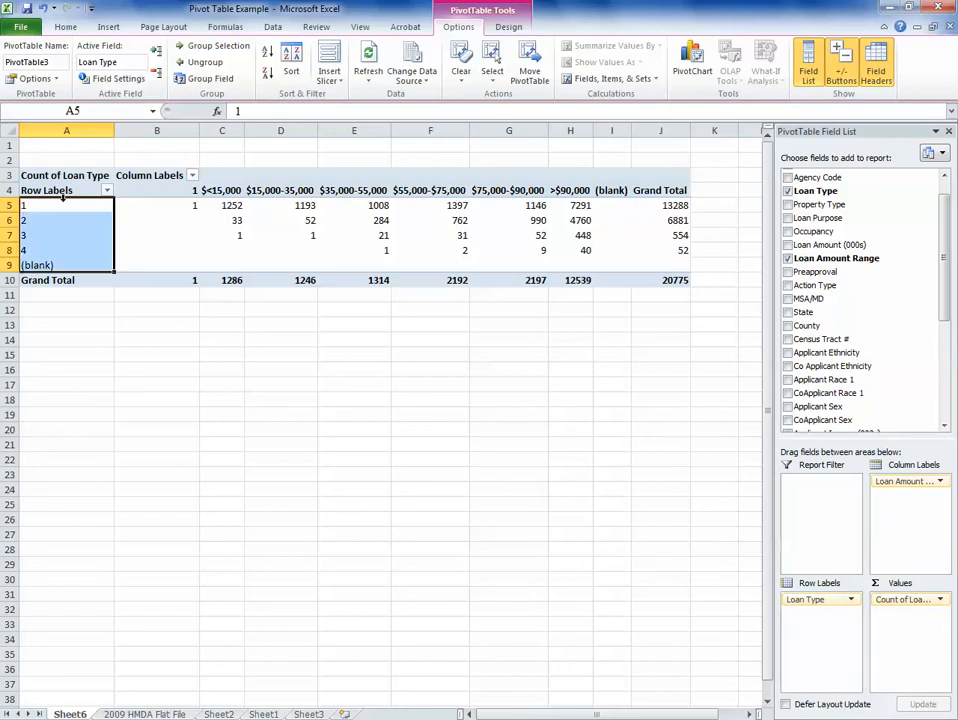
Rename the loan type row labels 1, 2, 3 and 4 as Mortgage, Car, College and Other.
click(63, 207)
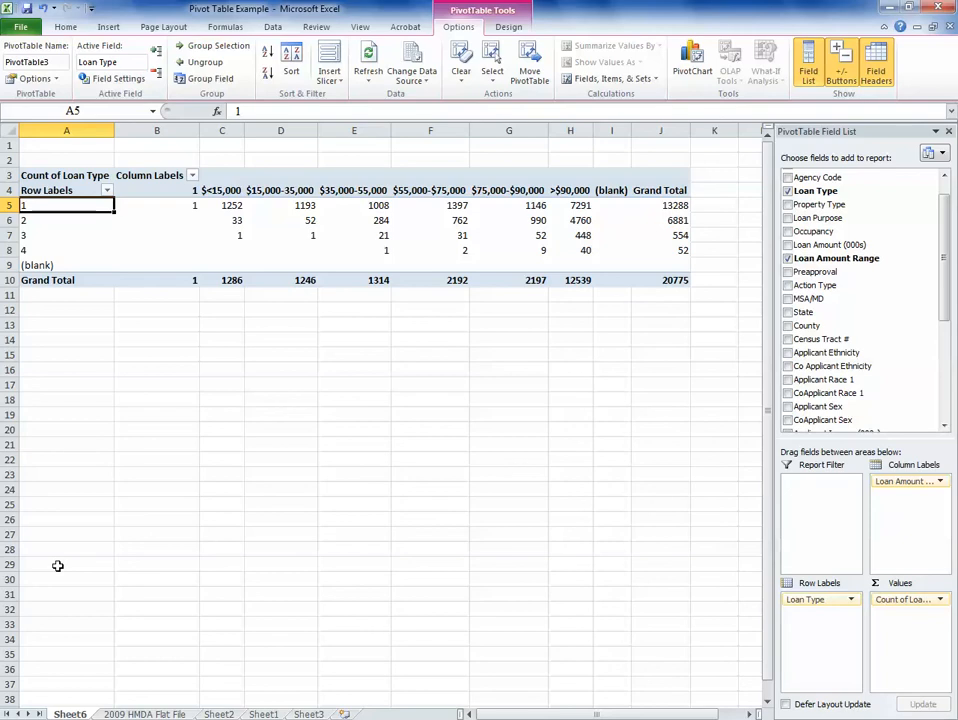
text(Mortgage)
key(Return)
text(C)
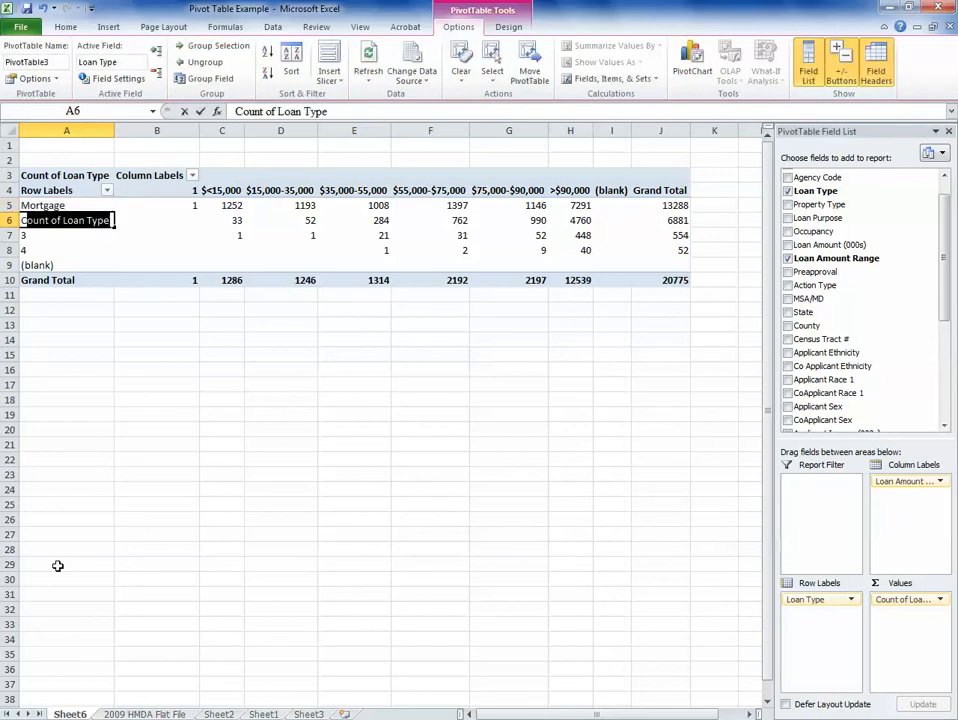
text(ar)
key(Return)
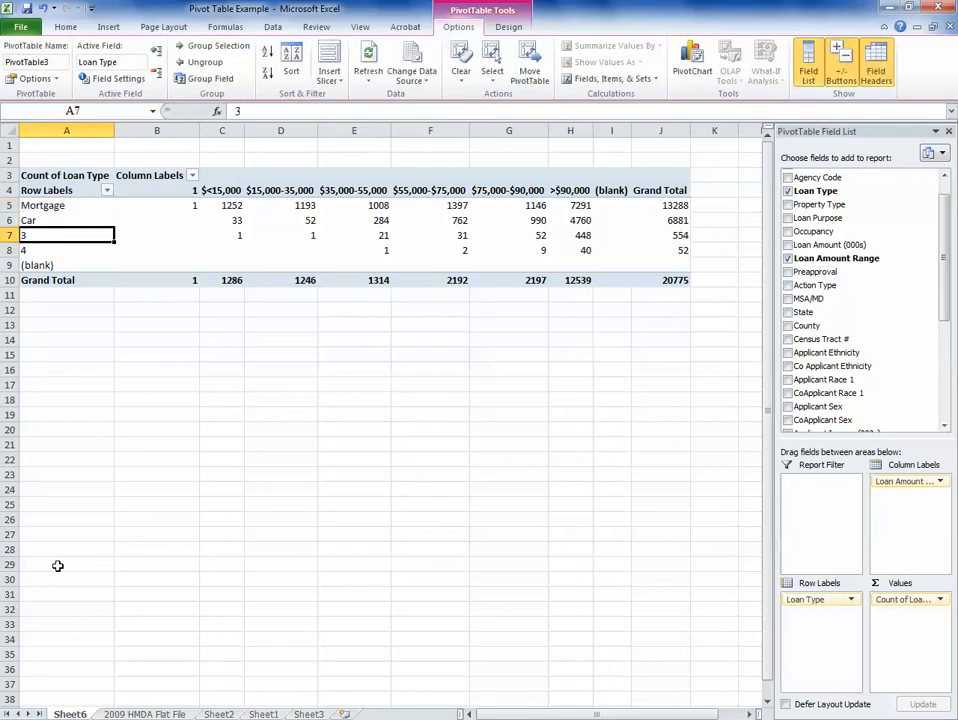
text(College)
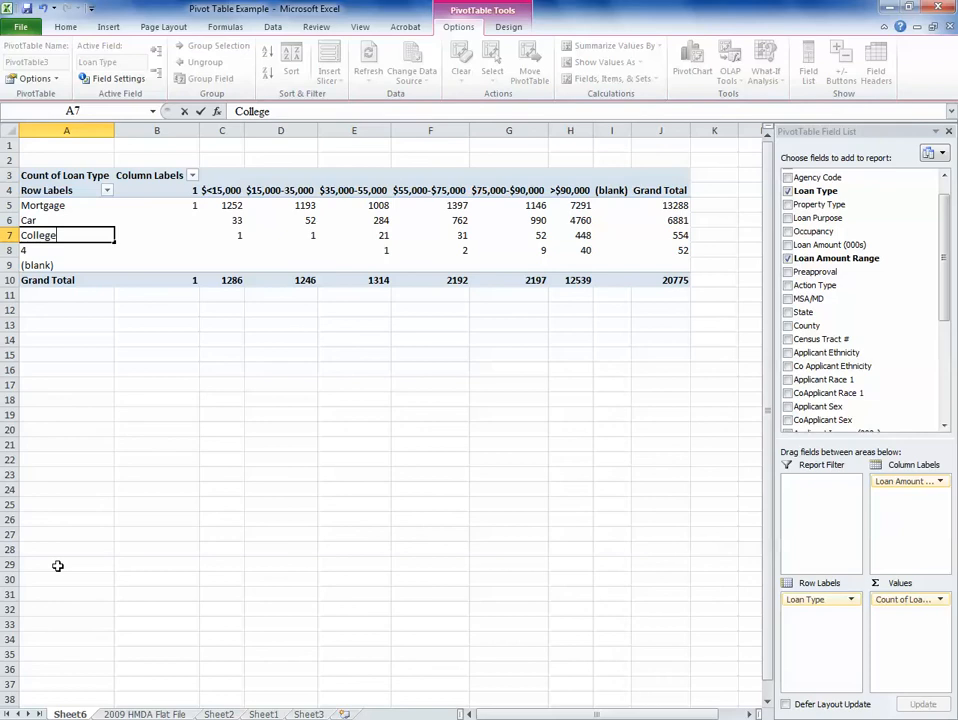
key(Return)
text(Other)
key(Return)
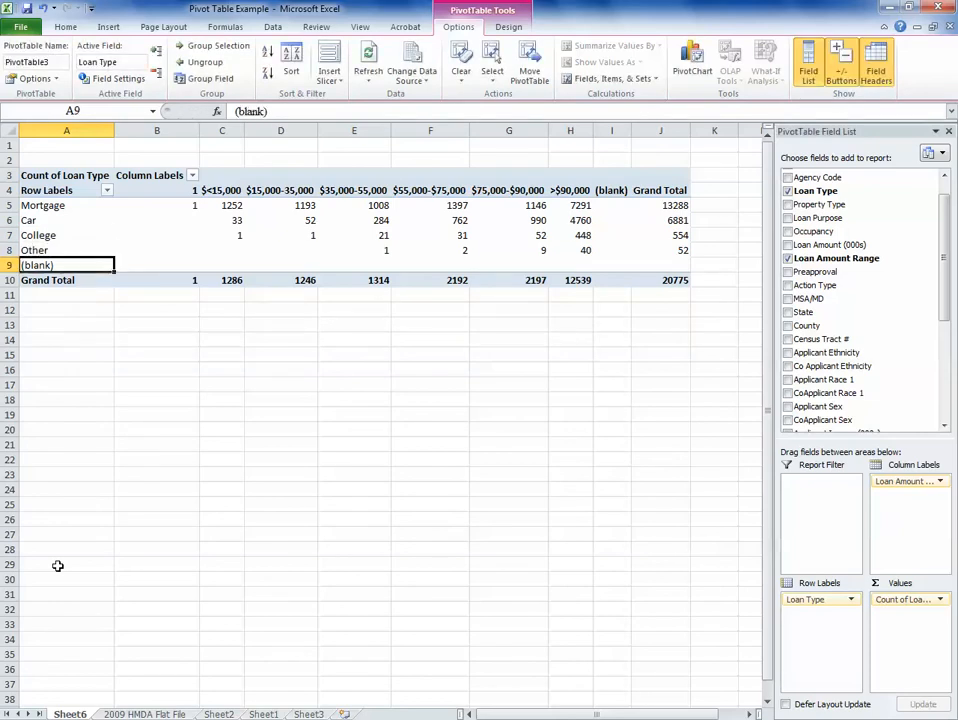
Filter the (blank) item out of the pivot table's row labels.
click(107, 191)
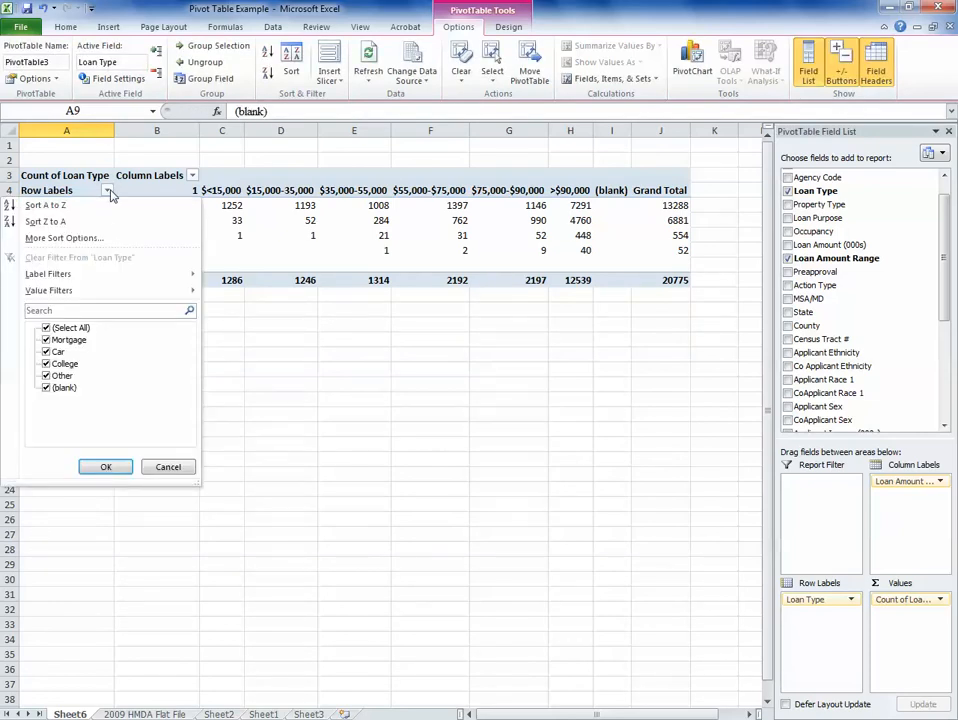
click(46, 389)
click(106, 467)
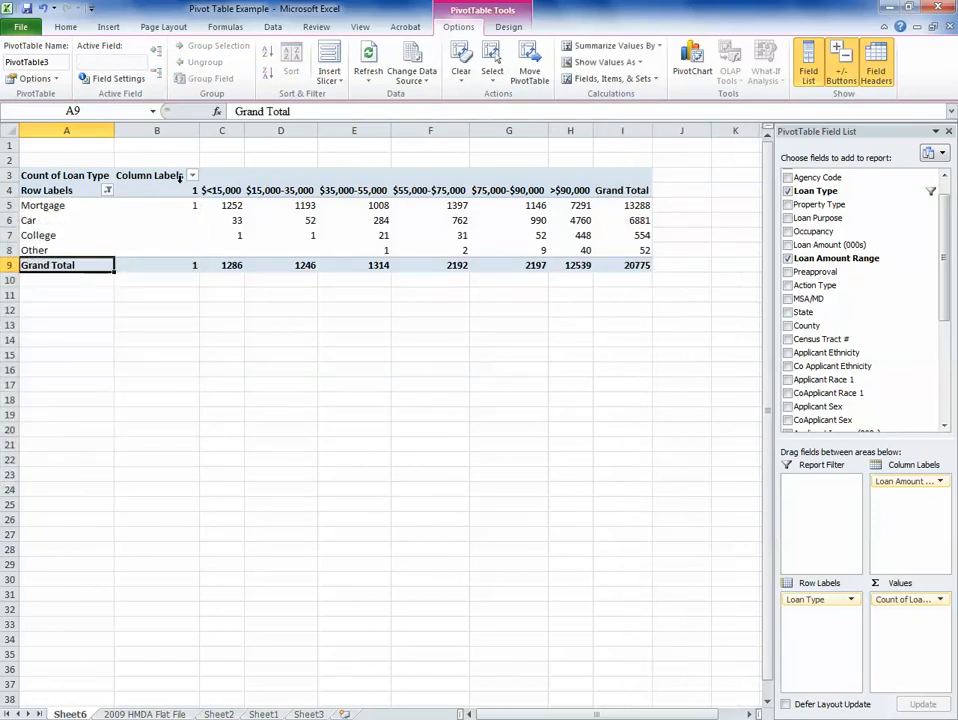
Filter the stray item 1 out of the pivot table's loan amount range column labels.
click(192, 176)
click(192, 176)
click(192, 176)
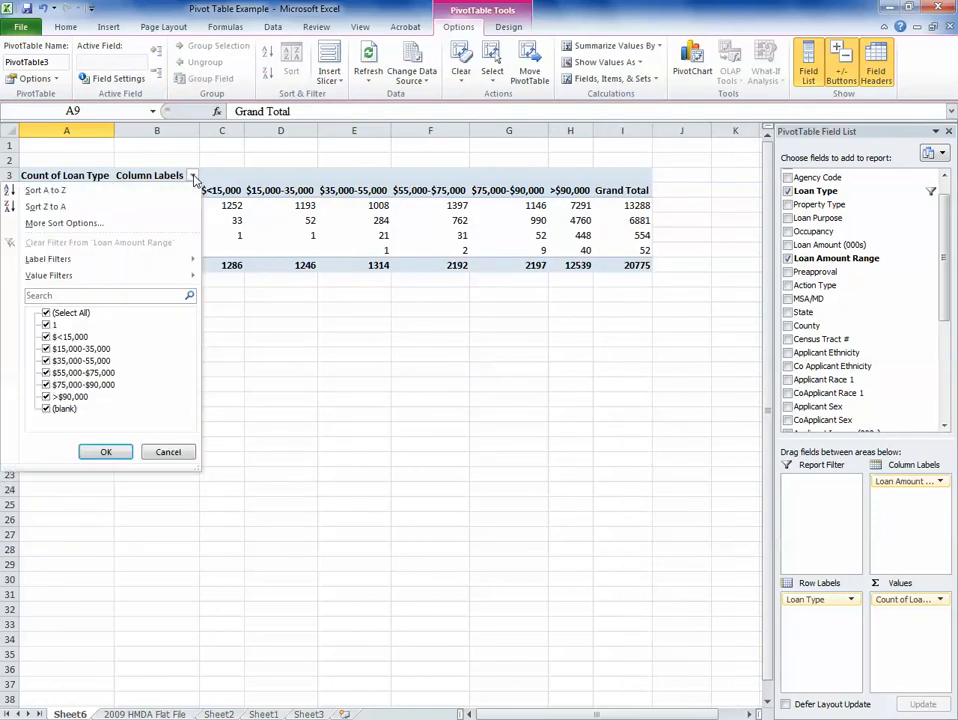
click(46, 325)
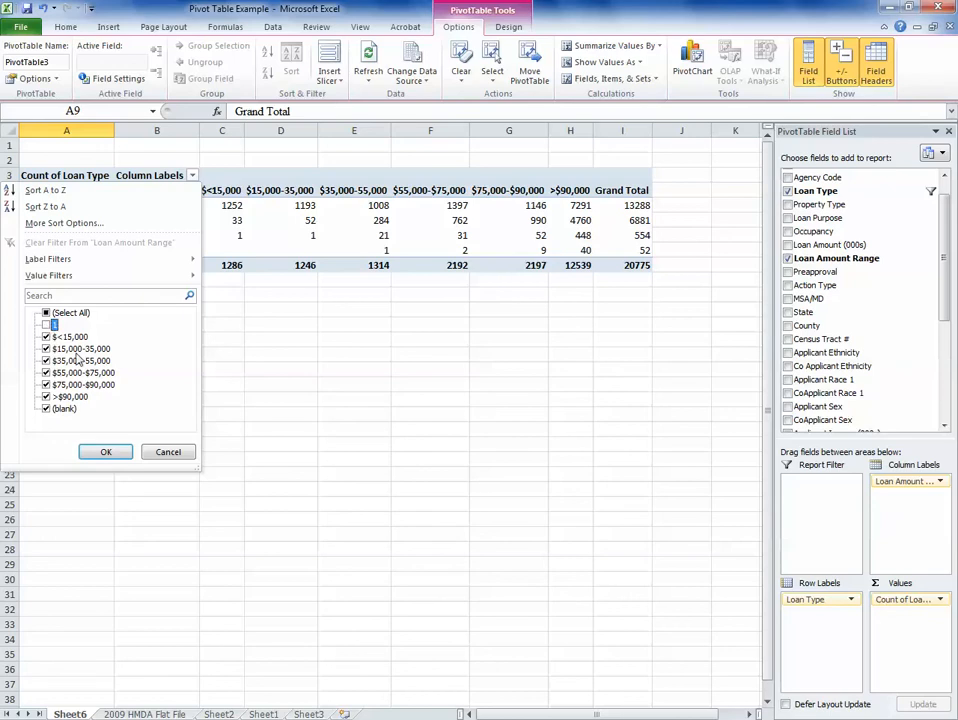
click(106, 452)
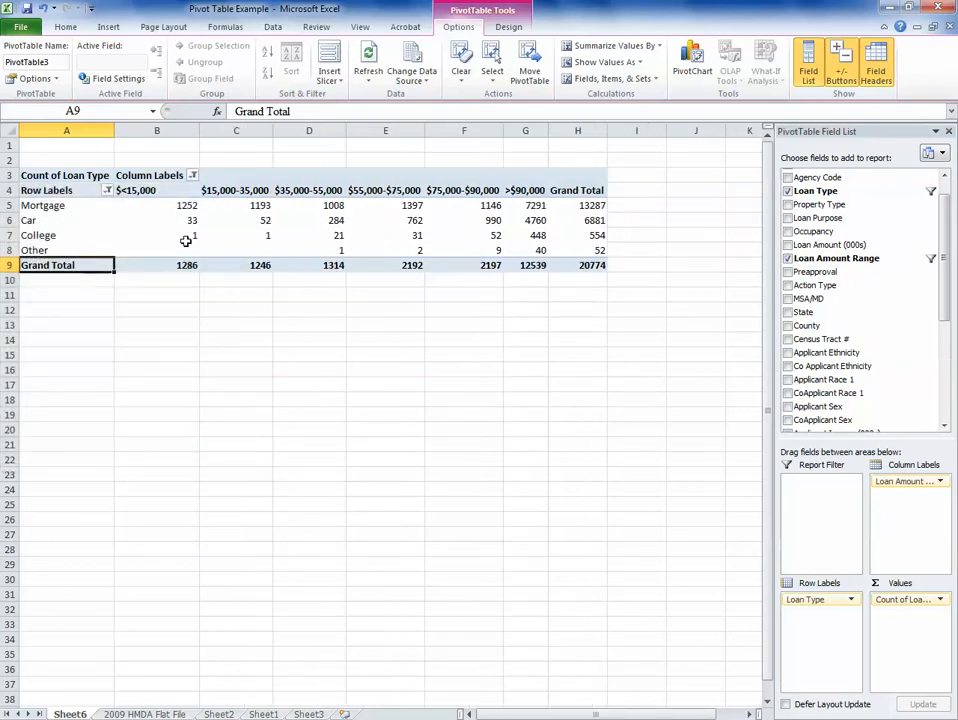
Examine the loan counts per loan type and the grand total in the $<15,000 column.
drag(187, 207, 182, 230)
drag(182, 251, 182, 268)
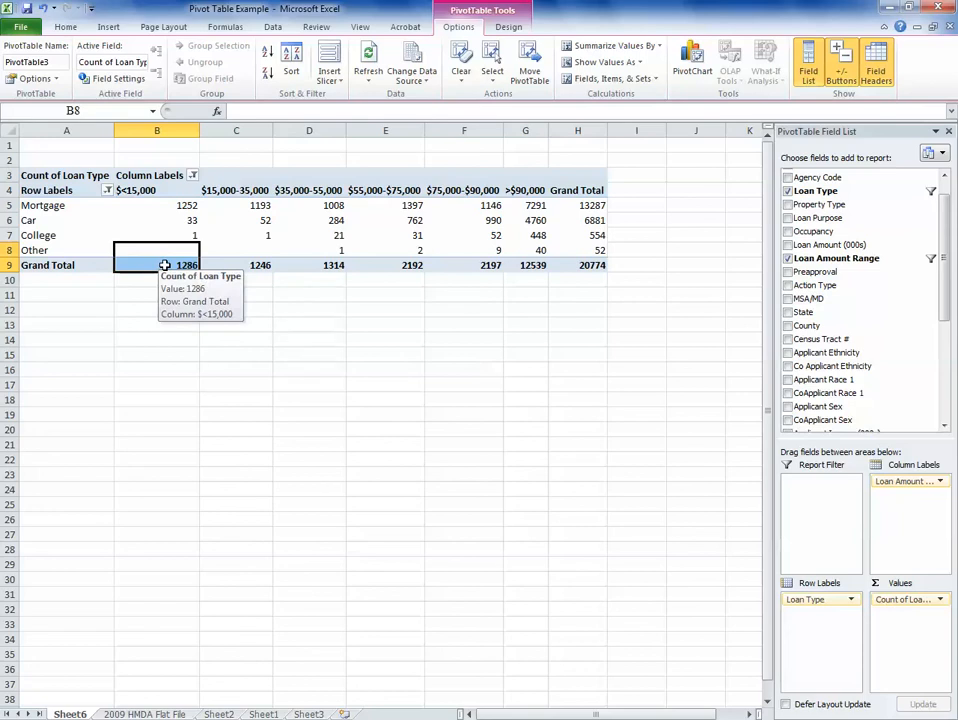
Check the pivot table's overall grand total and its College and Car rows.
click(588, 265)
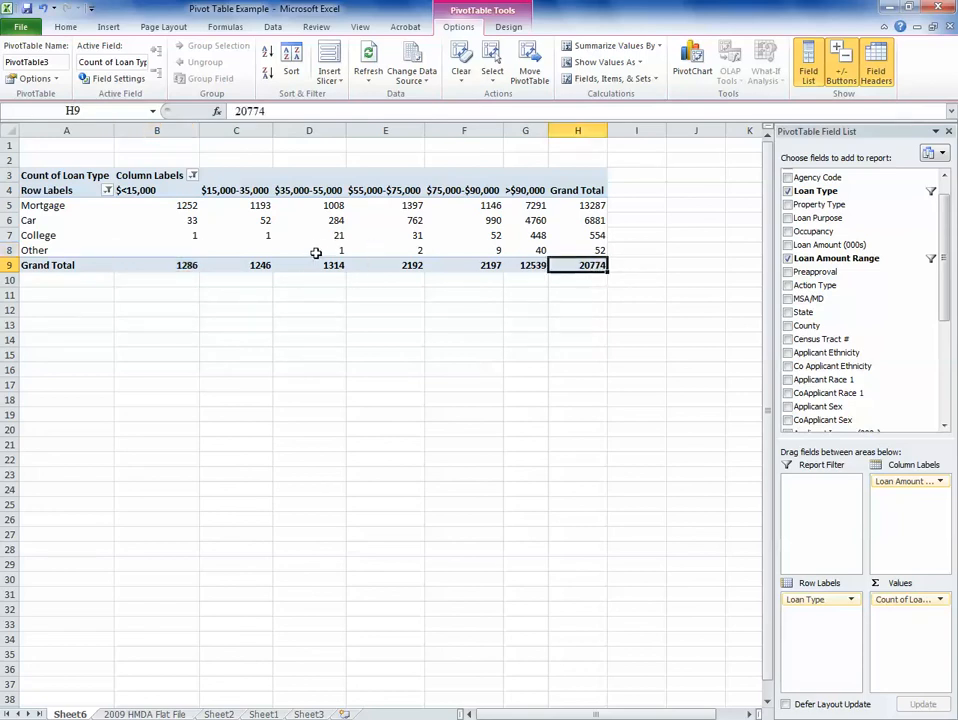
click(70, 234)
click(70, 220)
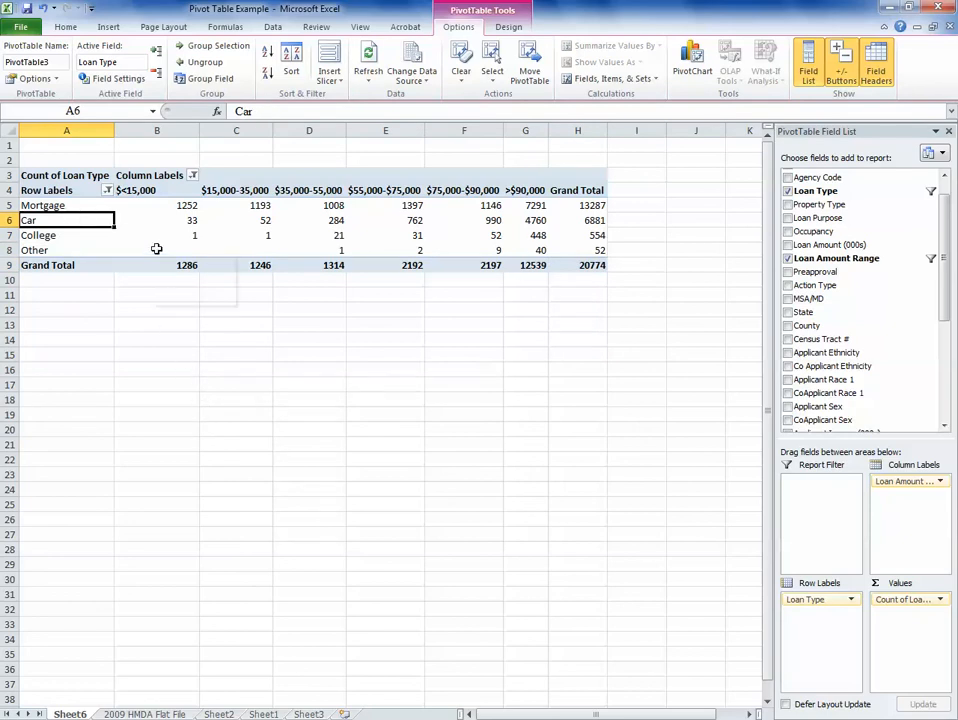
Show the Count of Loan Type values as % of Row Total and check the resulting percentages.
click(940, 601)
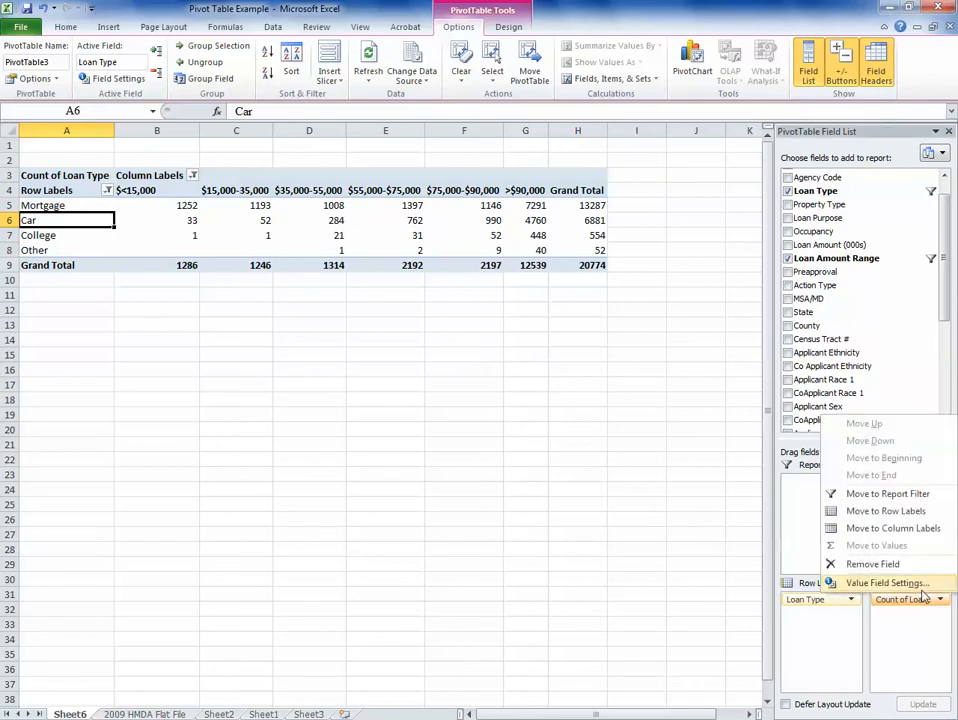
click(921, 588)
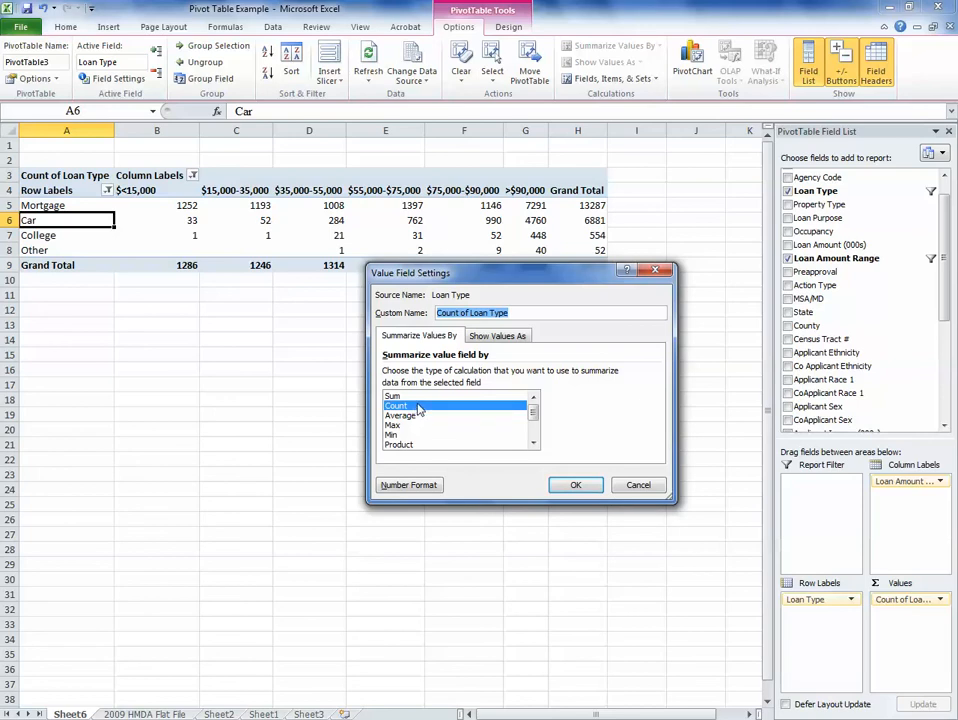
drag(534, 411, 534, 429)
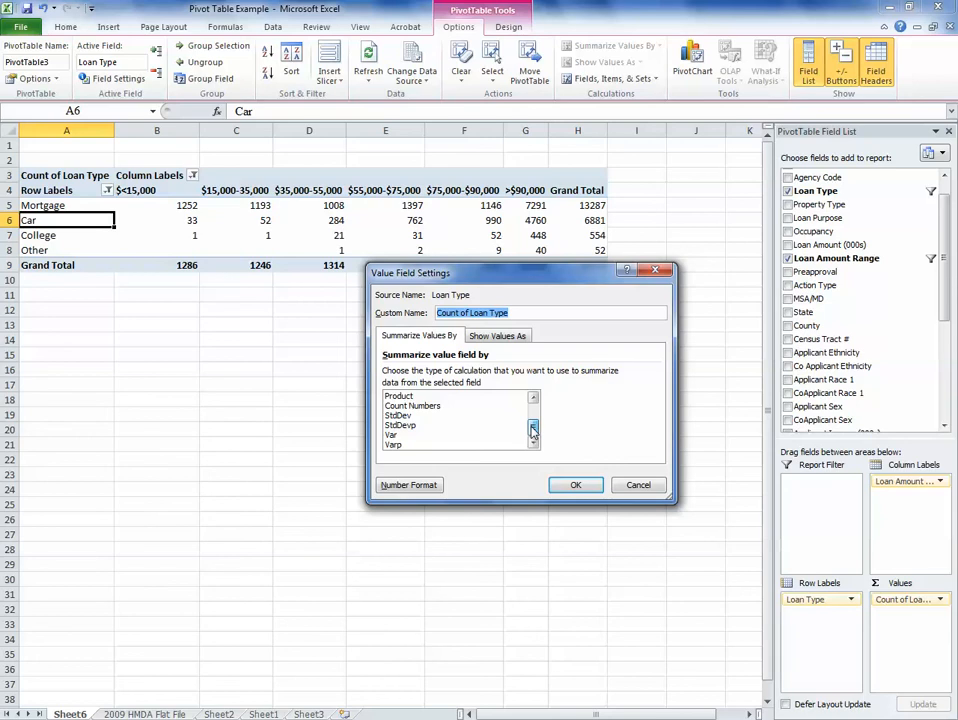
drag(533, 429, 524, 402)
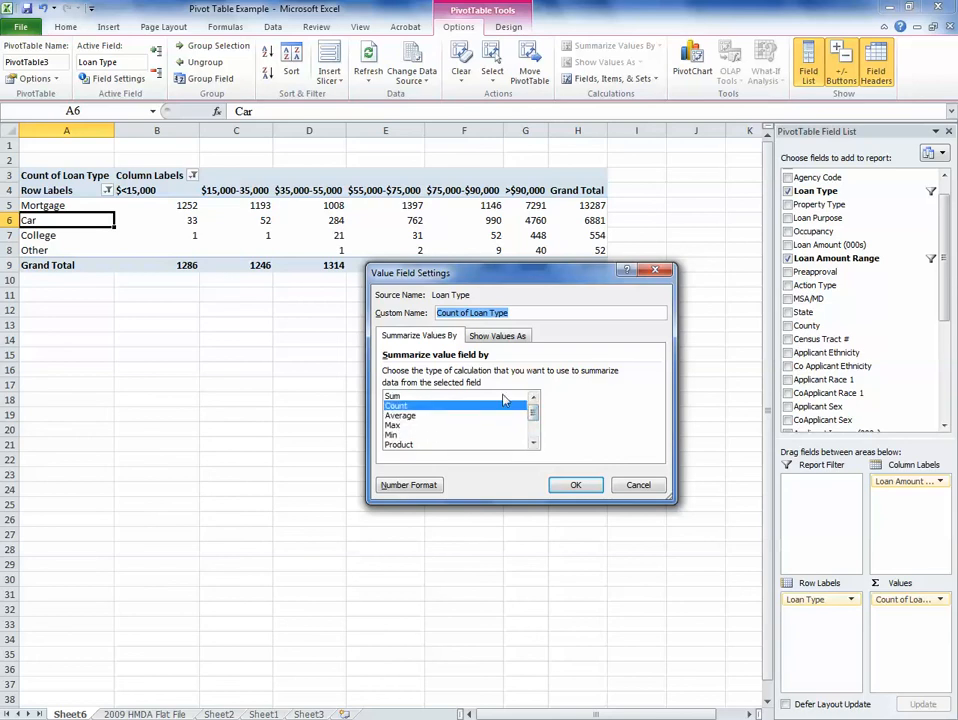
click(498, 337)
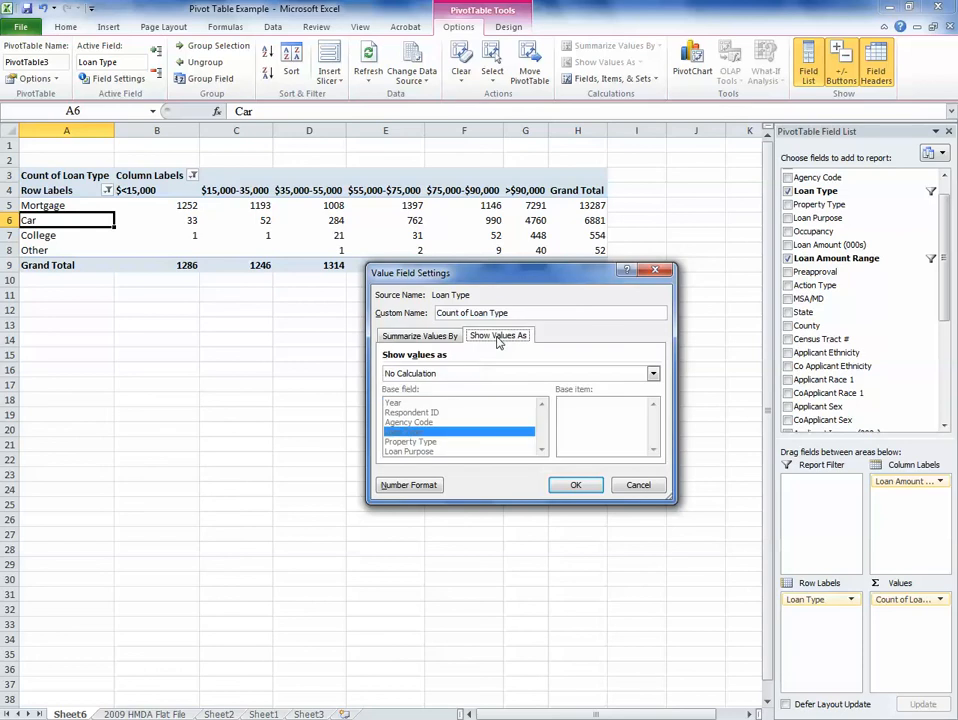
click(480, 374)
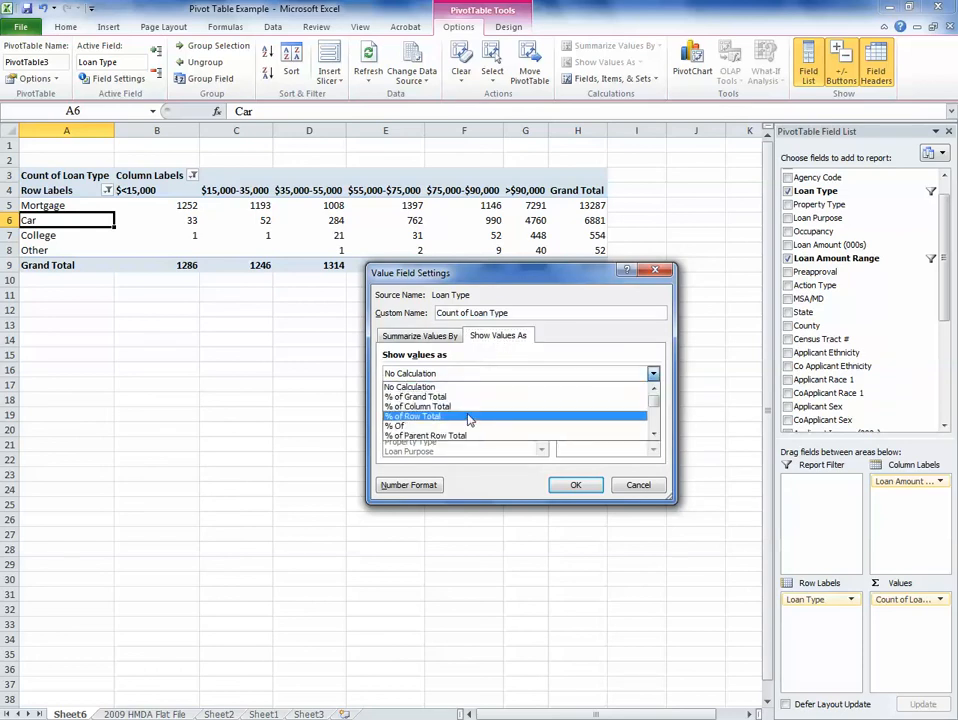
click(470, 416)
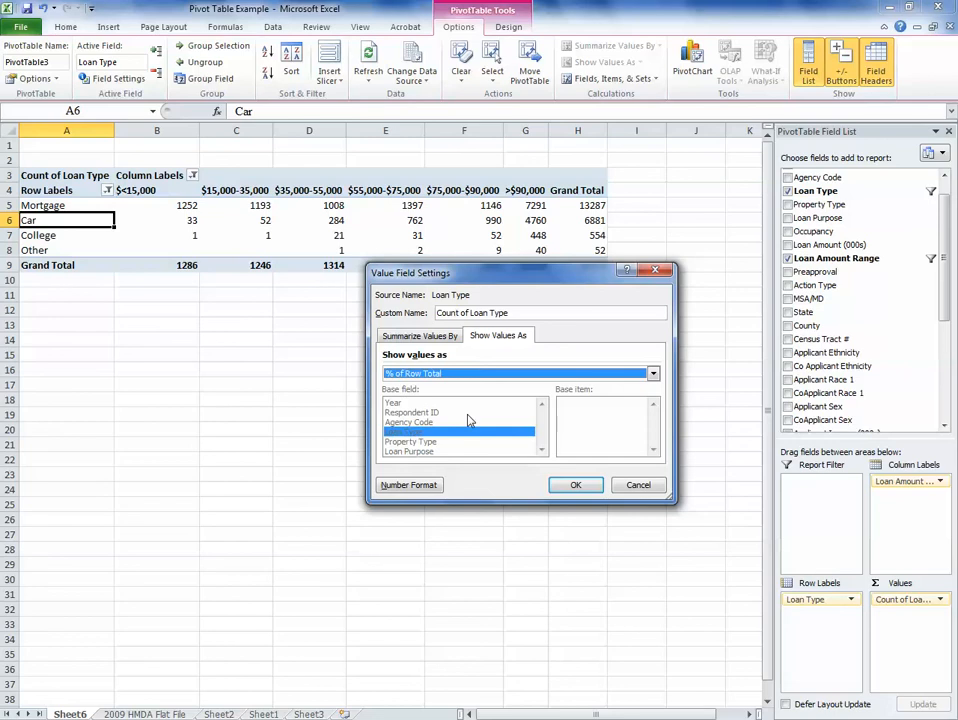
click(570, 486)
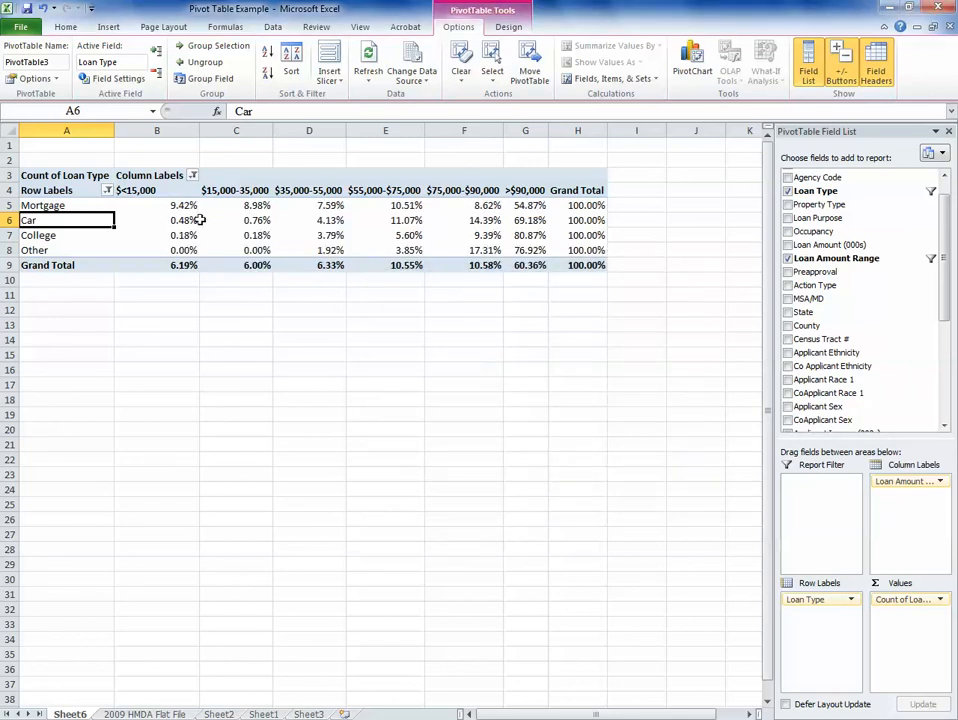
drag(189, 207, 580, 250)
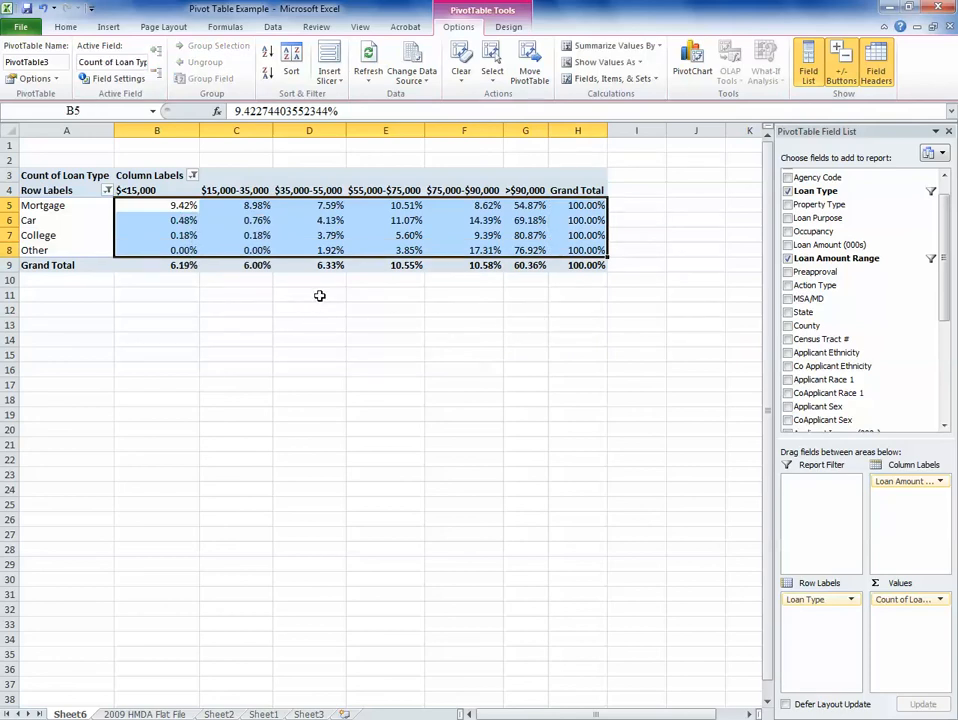
click(302, 235)
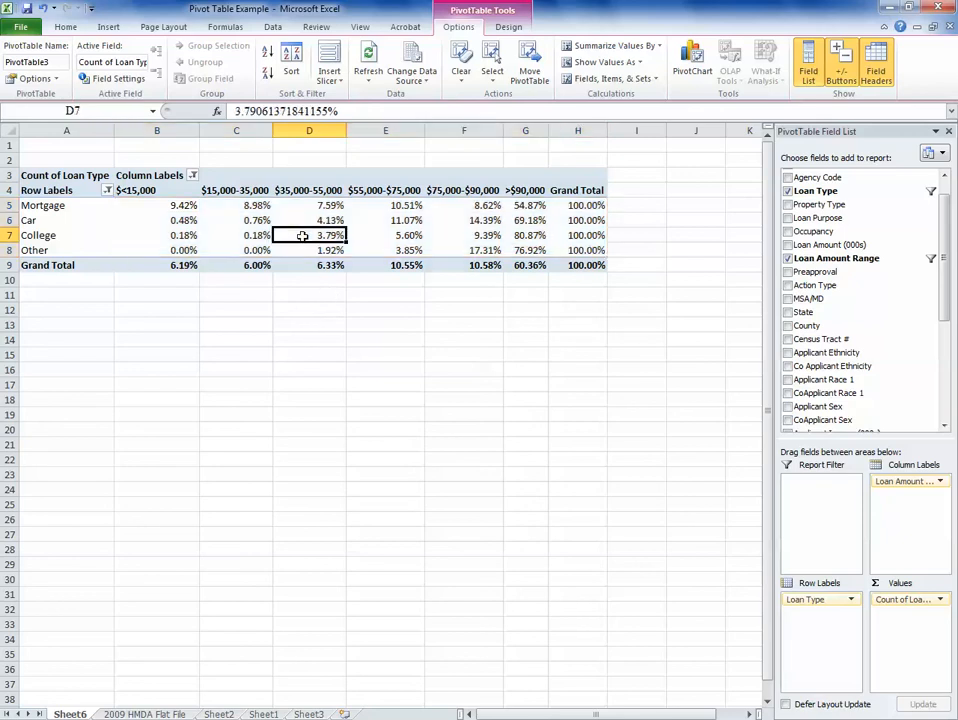
Format the Count of Loan Type value field as Percentage with 0 decimal places.
click(940, 600)
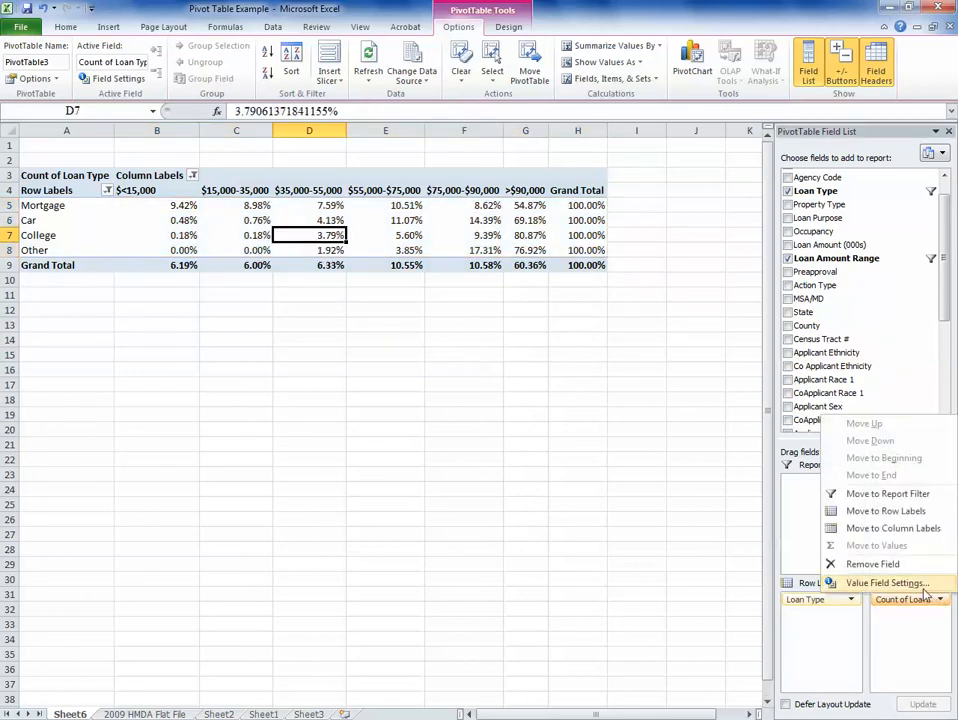
click(884, 583)
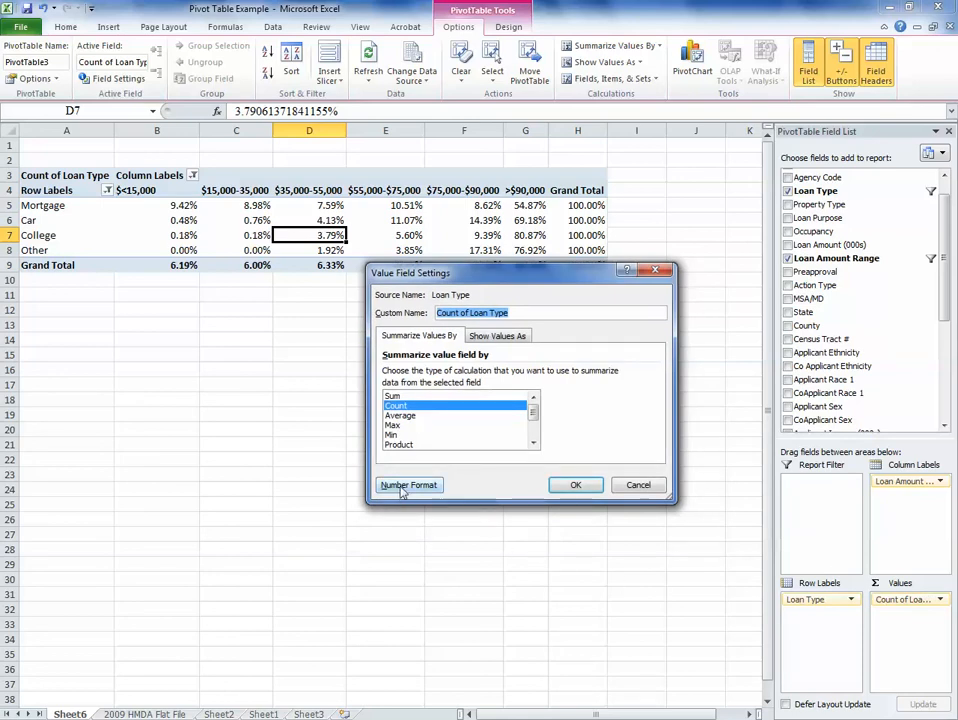
click(405, 485)
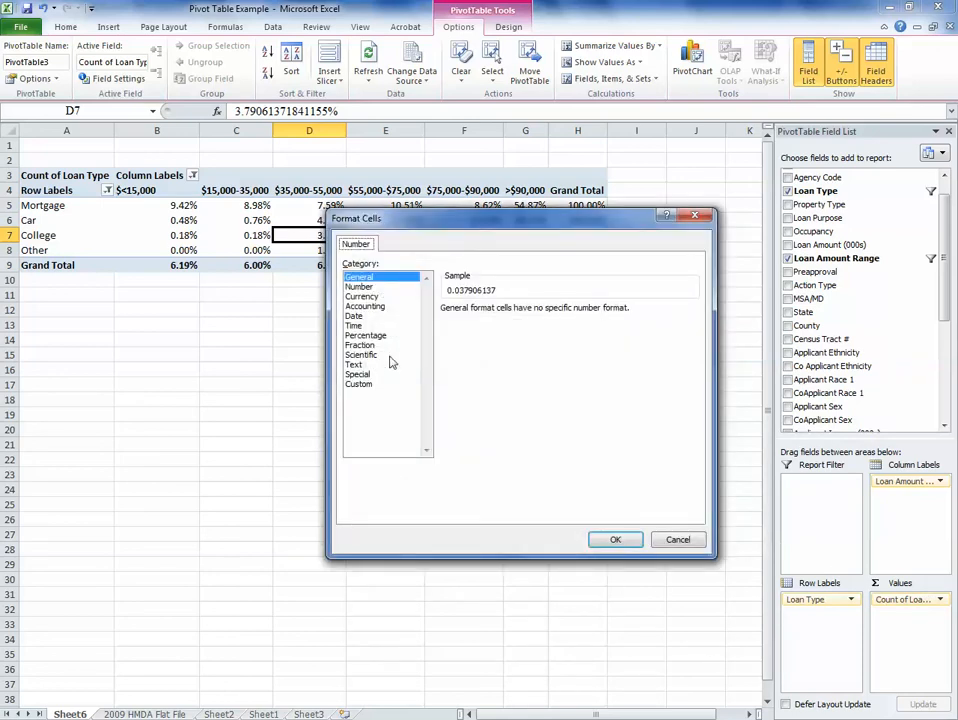
click(372, 338)
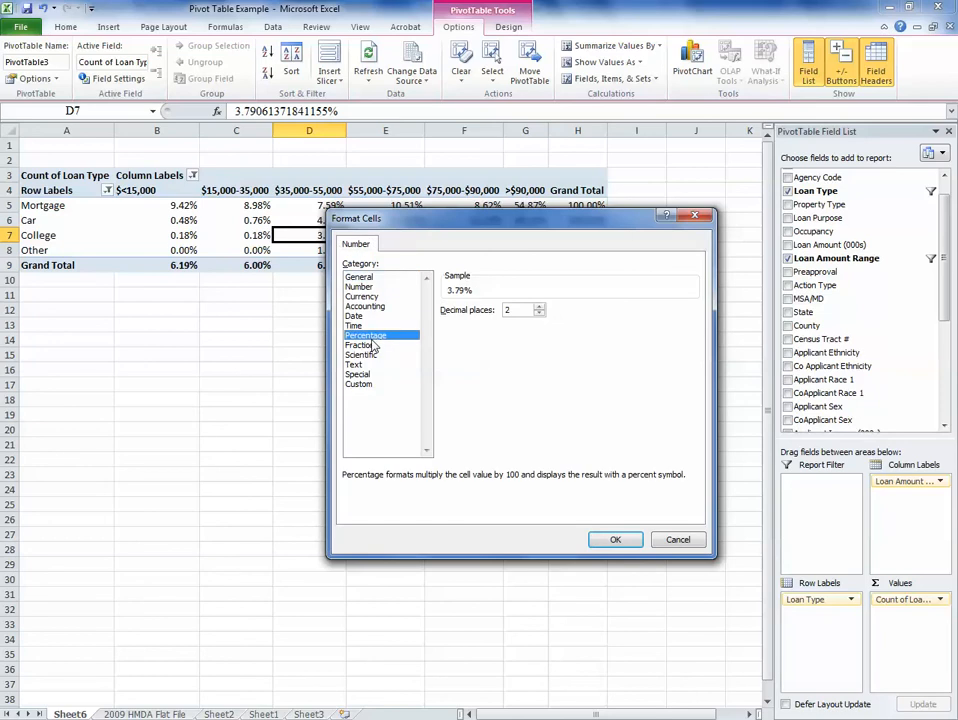
click(539, 313)
click(539, 313)
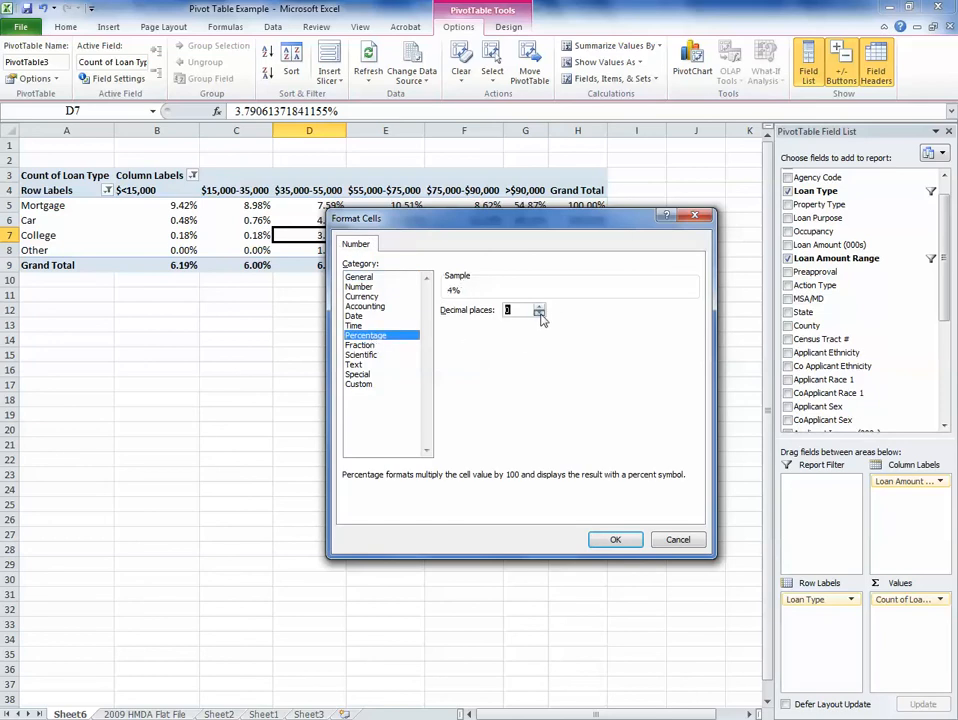
click(615, 540)
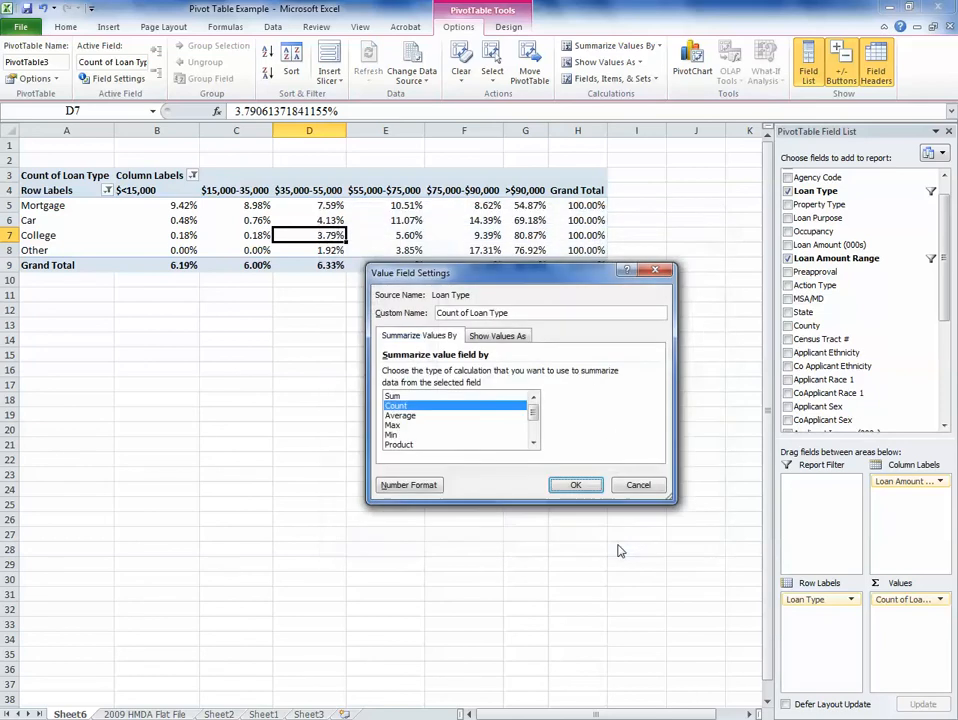
click(588, 486)
click(292, 325)
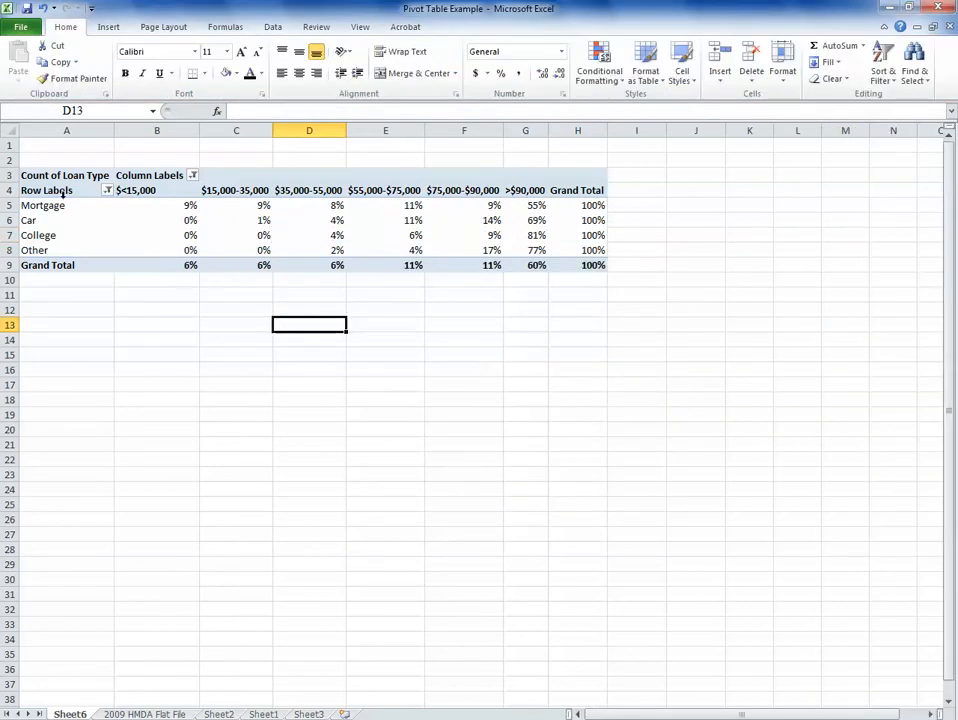
Set the pivot table range A4:H9 to Times New Roman, size 12, and remove its fill color.
drag(45, 190, 592, 262)
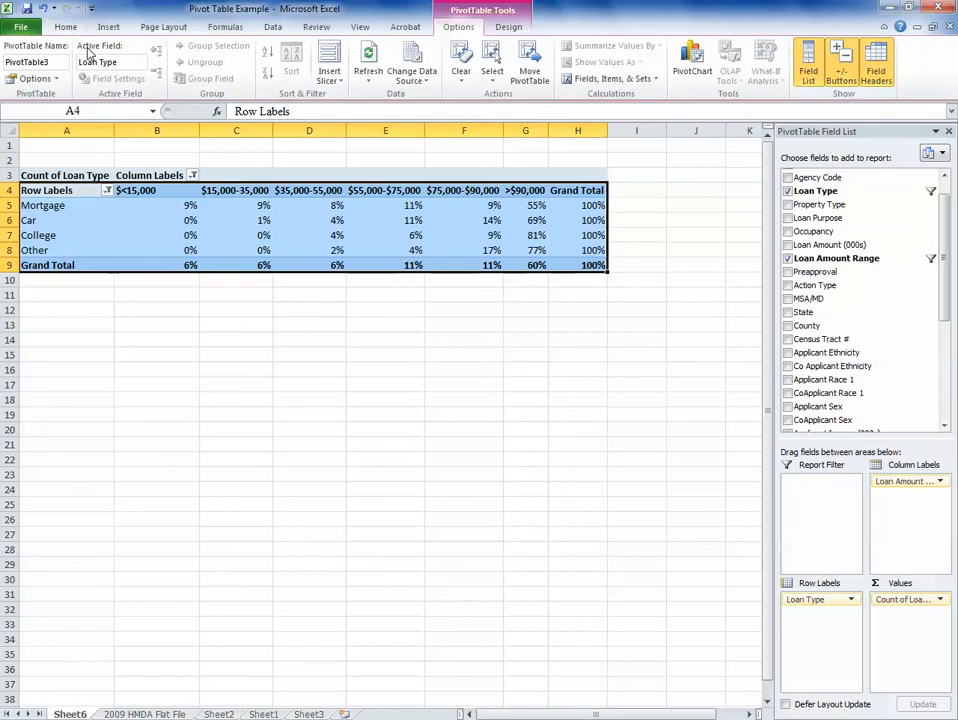
click(66, 27)
click(140, 51)
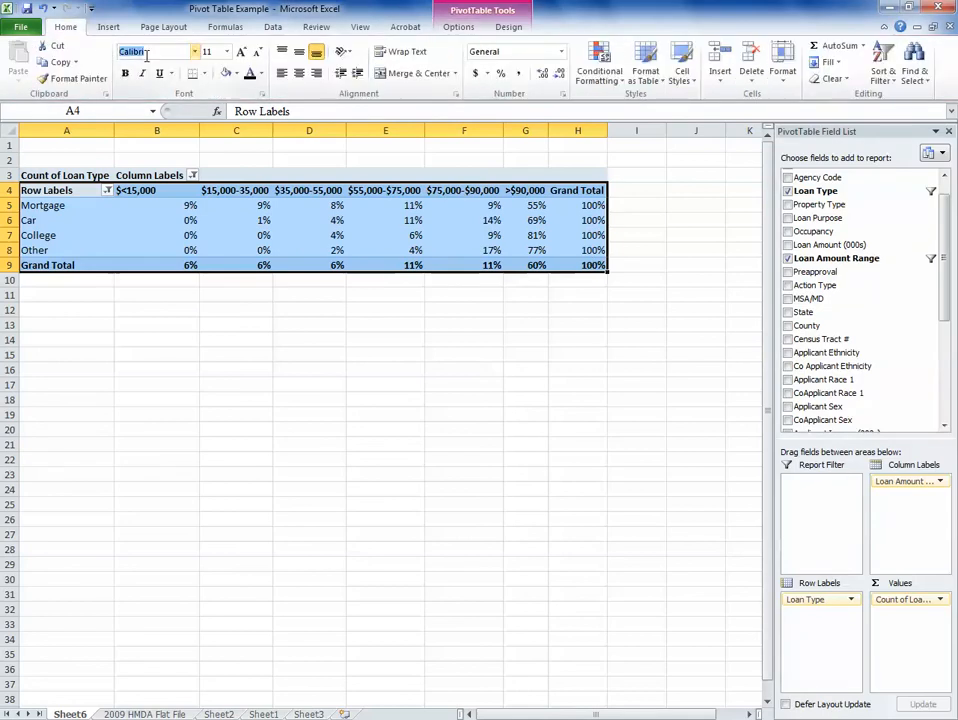
text(Timer)
click(147, 55)
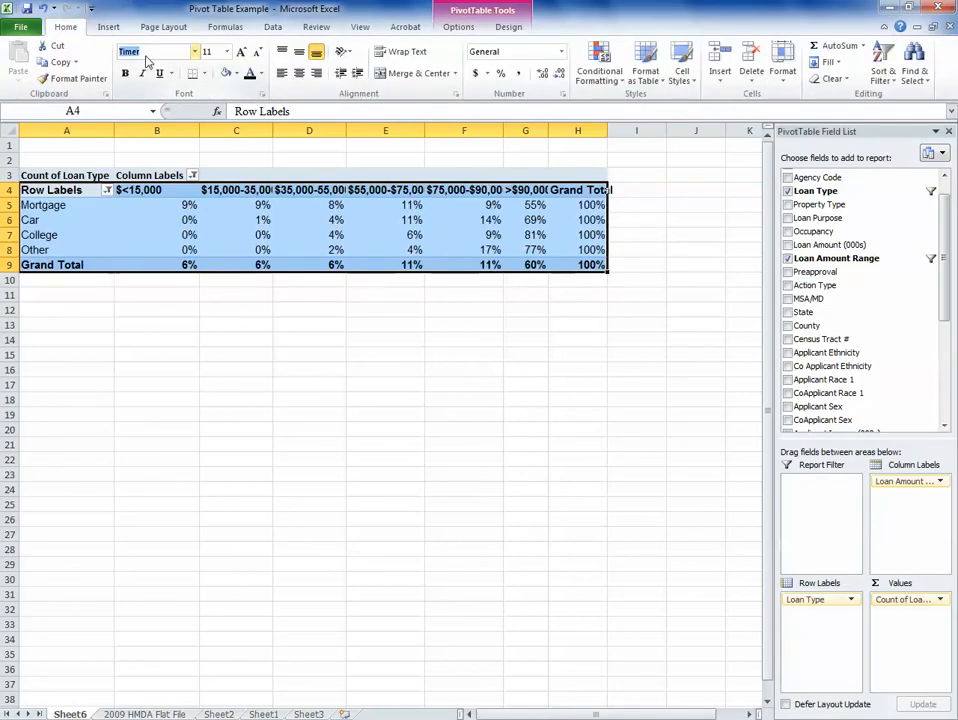
text(Times New Roman)
key(Return)
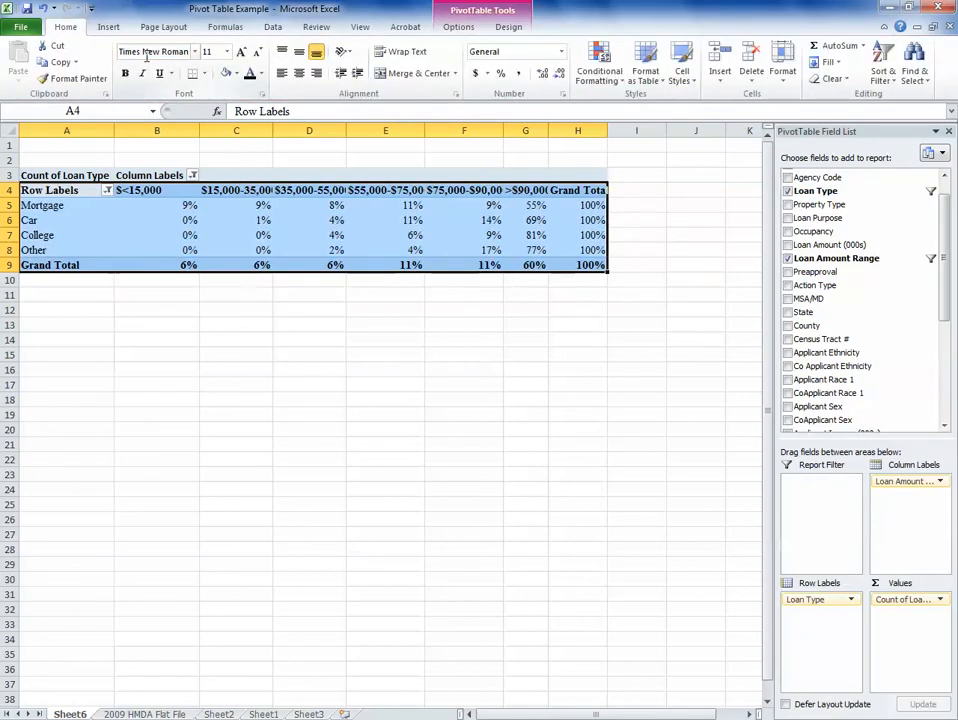
click(209, 52)
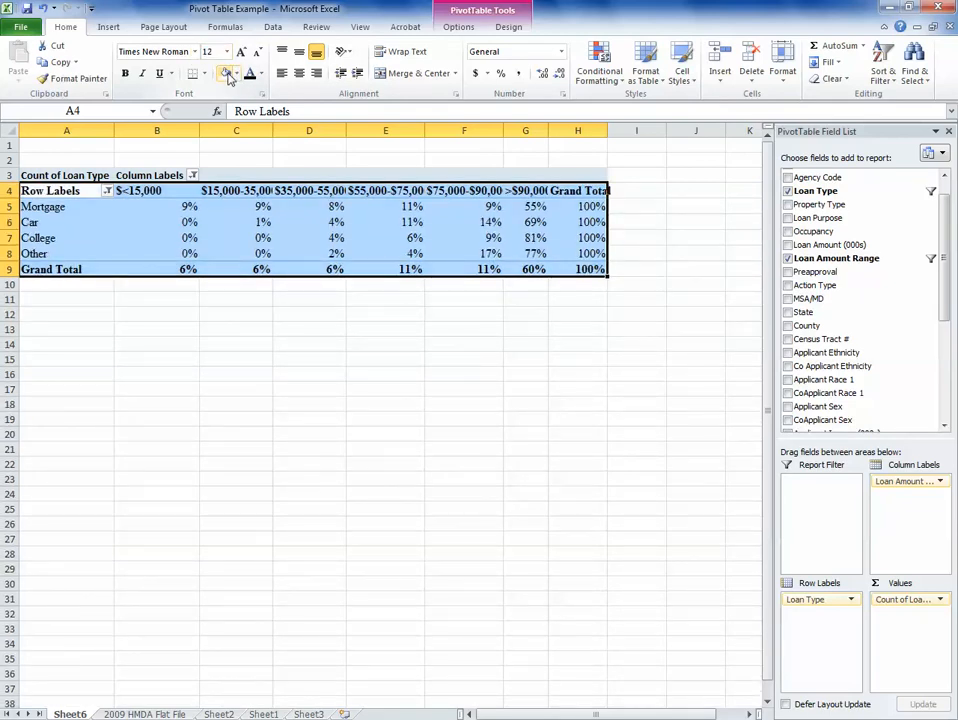
click(300, 445)
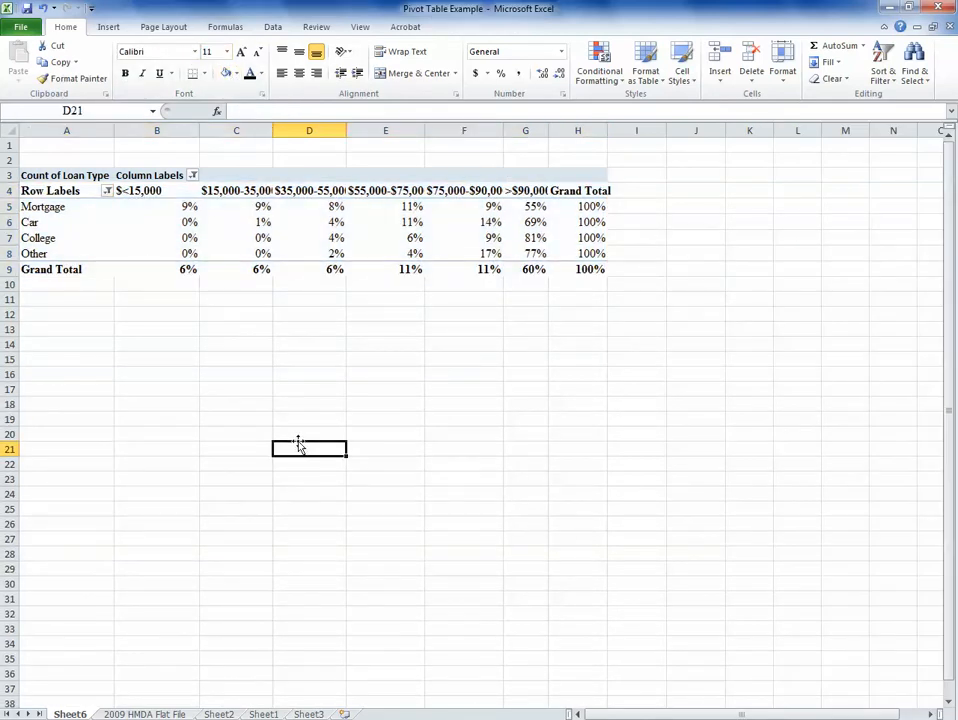
Hide row 3, which holds the Count of Loan Type and Column Labels headings.
right_click(8, 176)
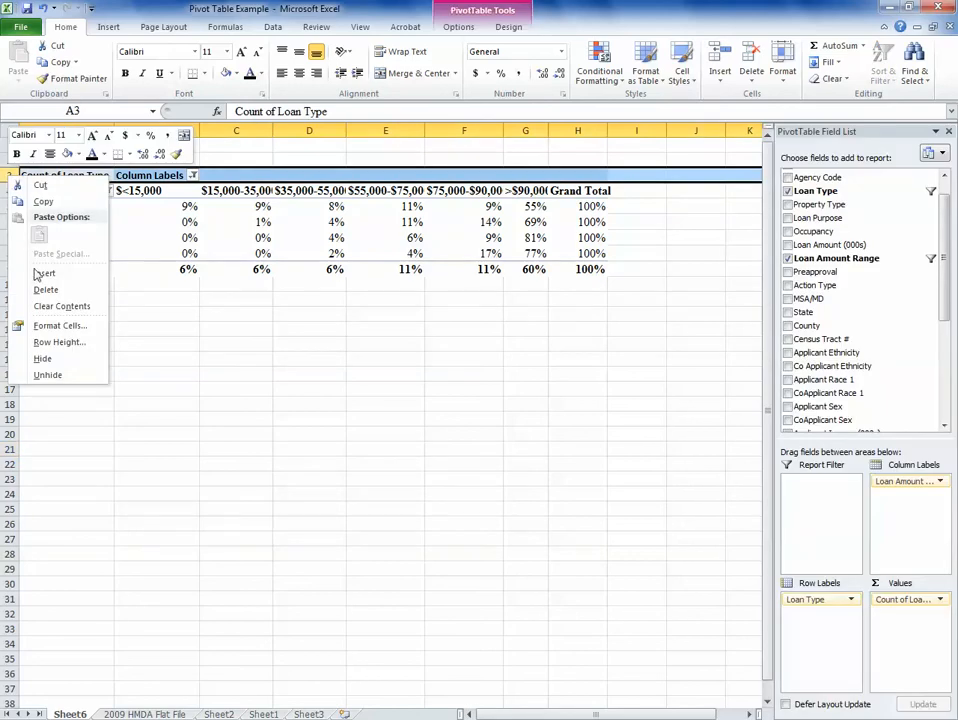
click(50, 358)
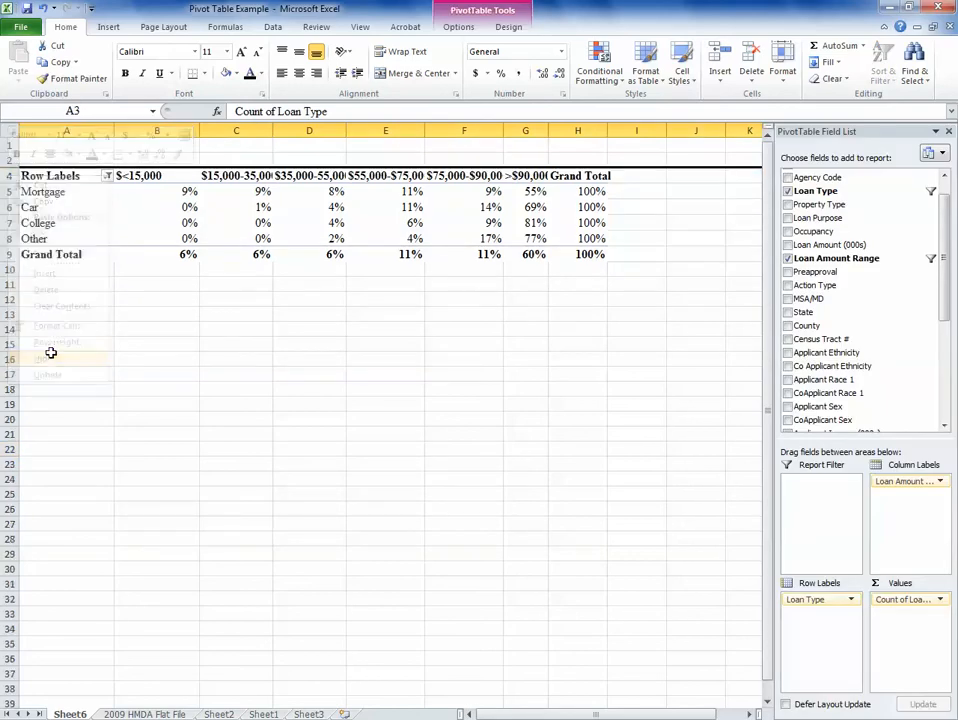
click(242, 337)
Center the loan type labels and percentages in A5:H9, including the Grand Total row.
scroll(242, 337, up, 1)
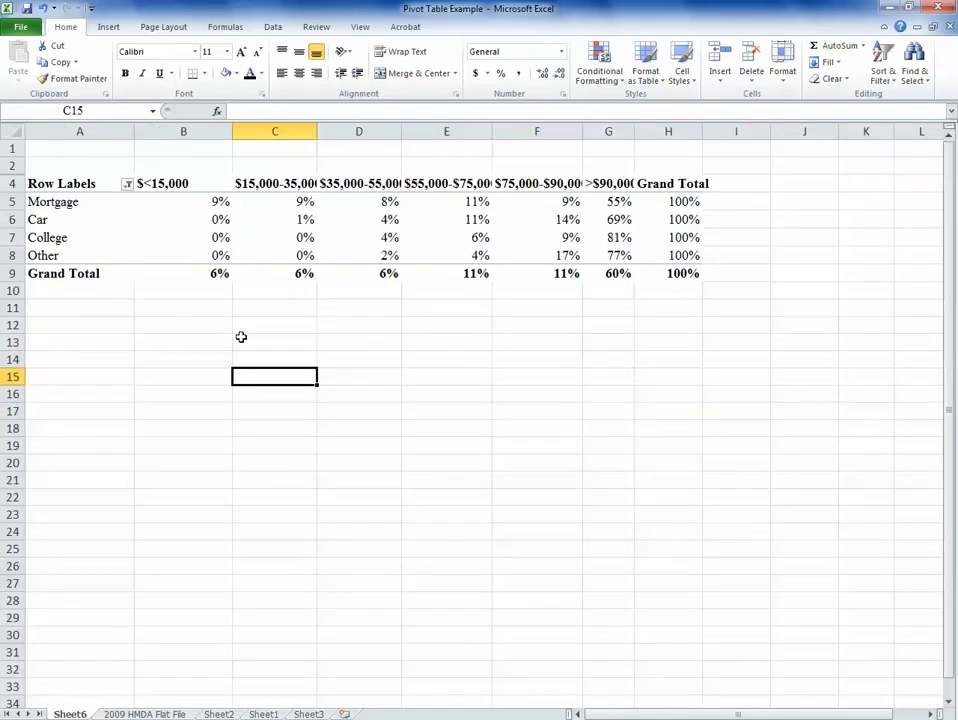
drag(96, 199, 660, 273)
click(299, 74)
click(304, 321)
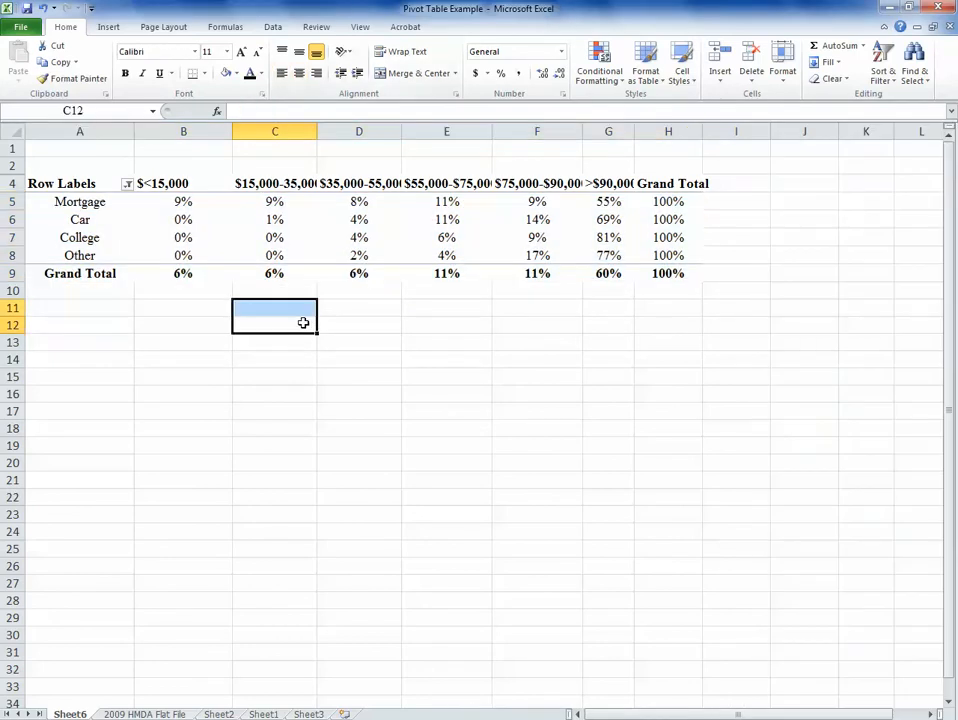
click(100, 357)
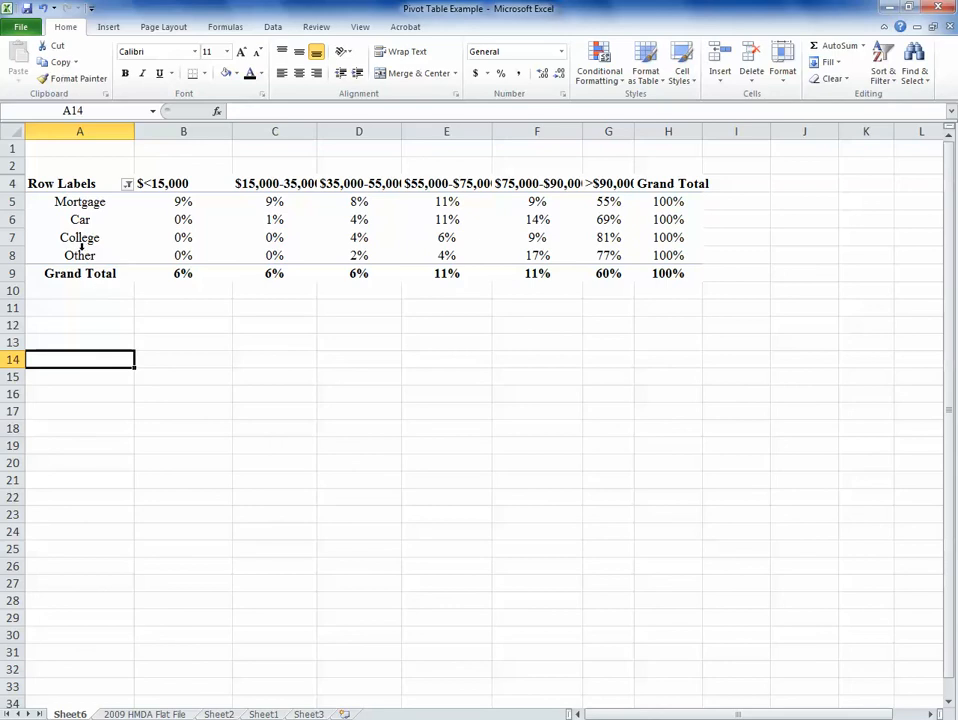
Add bottom borders beneath the Other row (A8:H8) and the header row (A4:H4).
drag(79, 255, 641, 254)
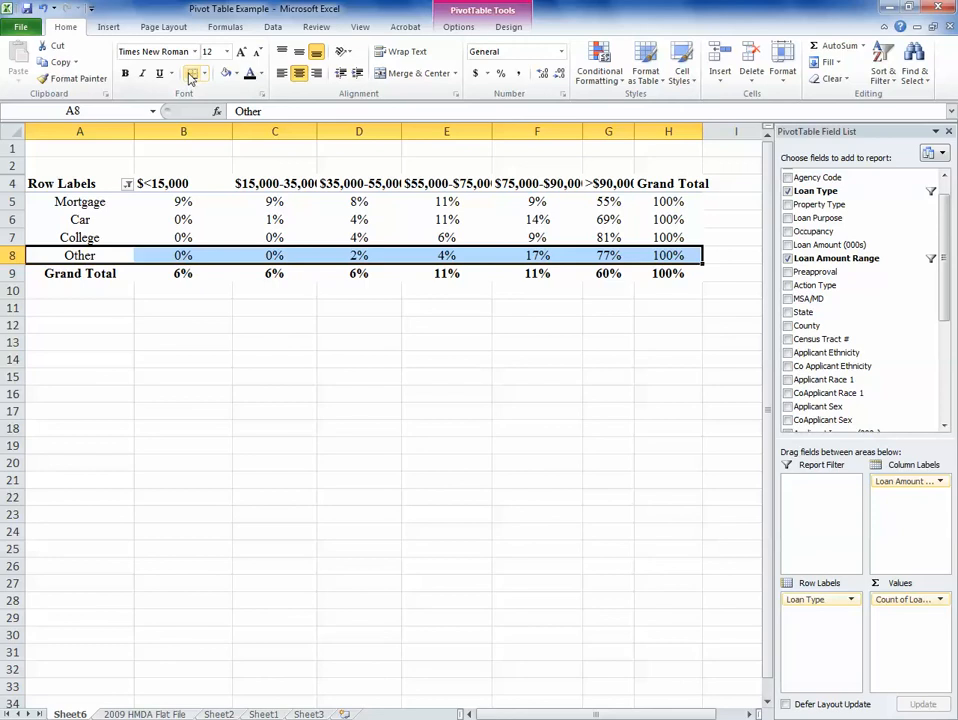
click(192, 78)
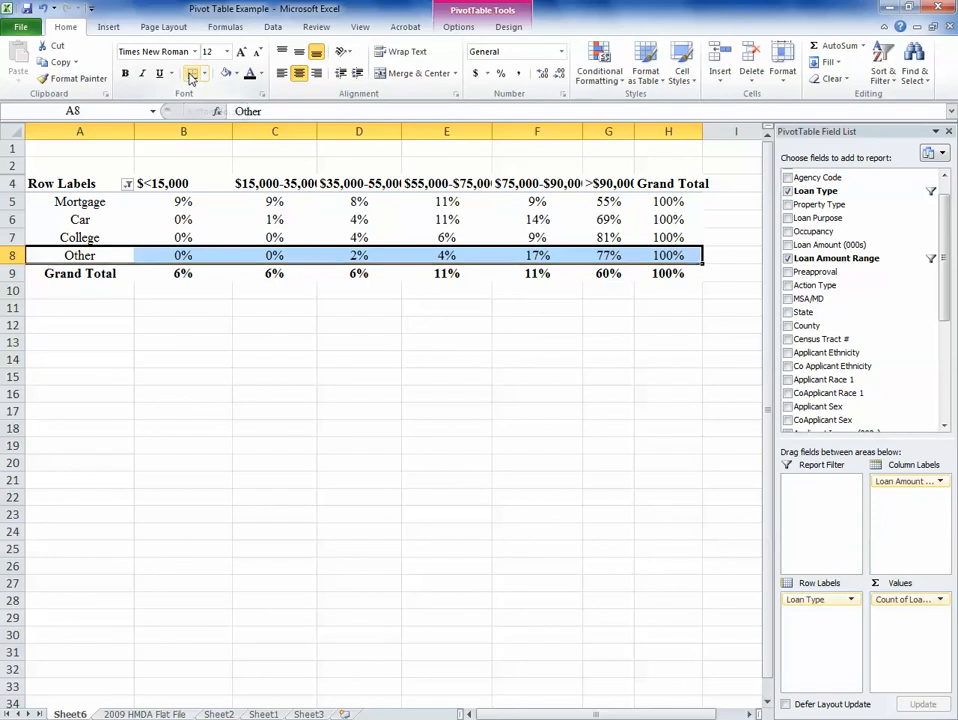
drag(84, 183, 608, 201)
click(679, 174)
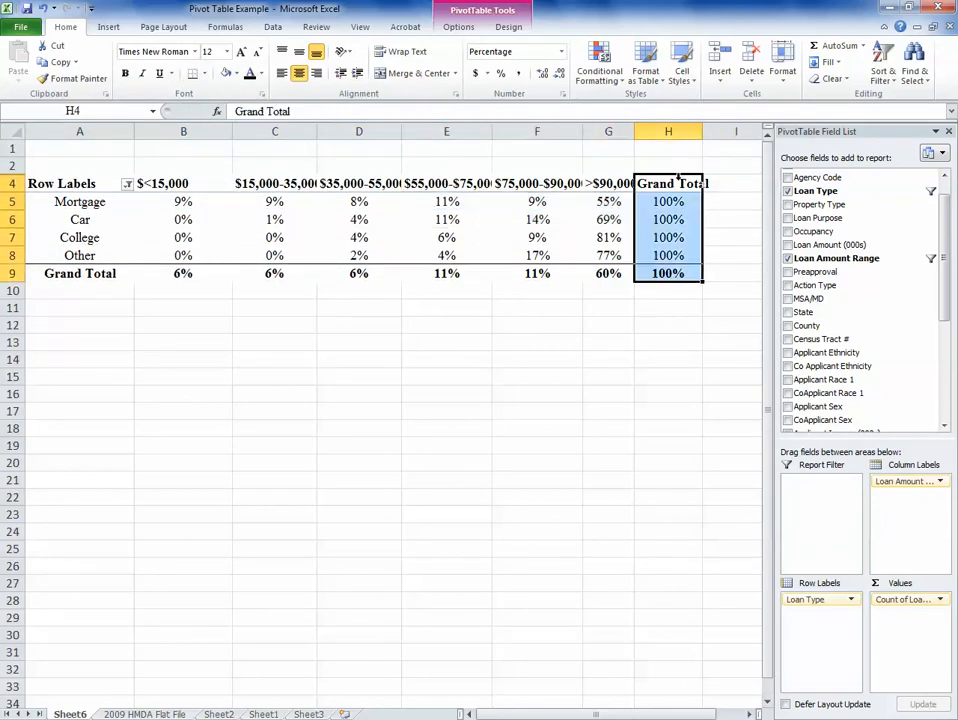
drag(676, 184, 36, 186)
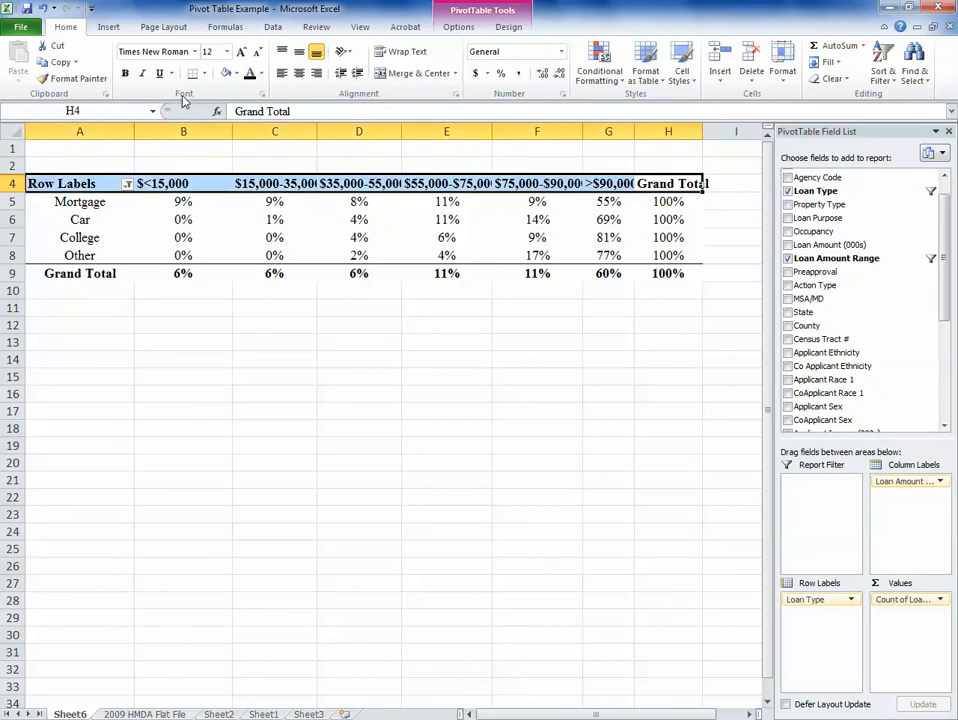
click(179, 356)
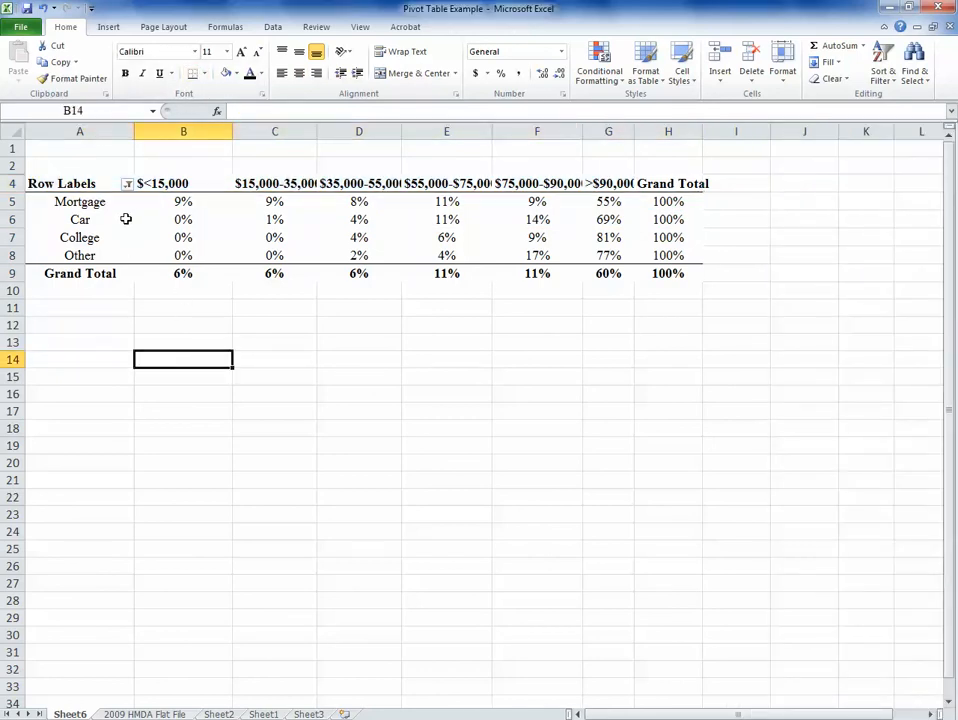
Add a right border along the row labels column of the pivot table, A4:A9.
drag(109, 184, 96, 272)
click(205, 74)
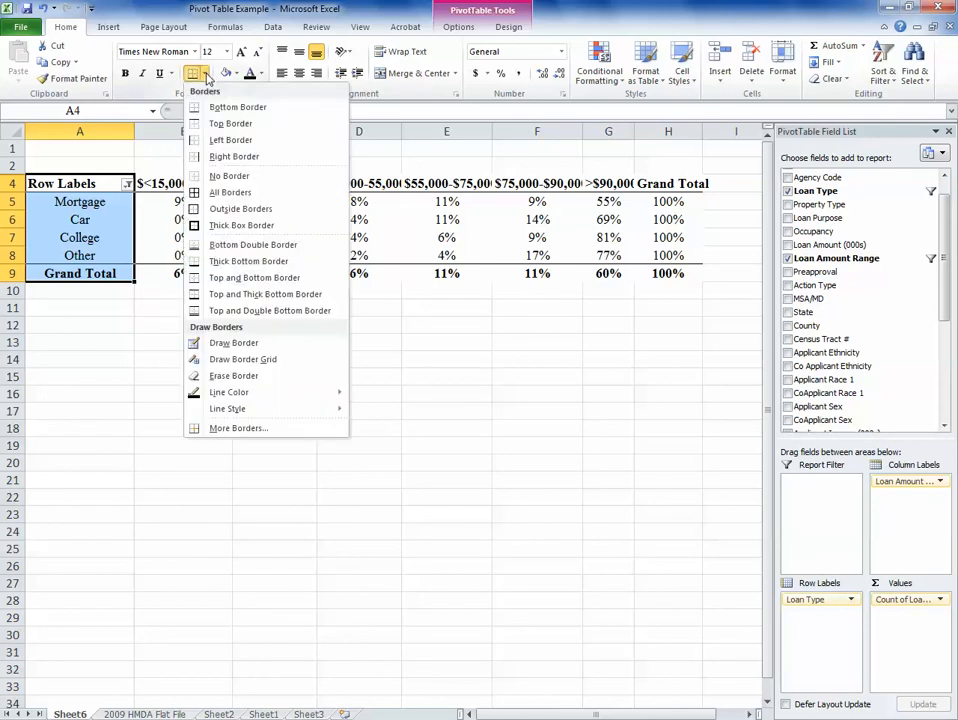
click(236, 156)
click(255, 430)
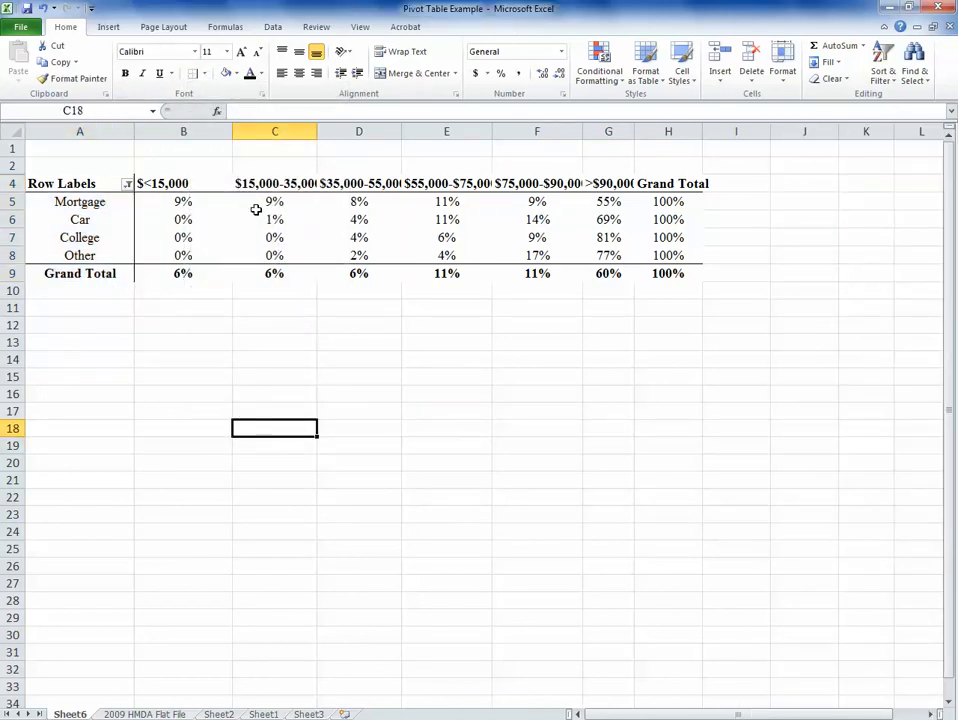
AutoFit the widths of columns B through H to their contents.
drag(209, 130, 668, 131)
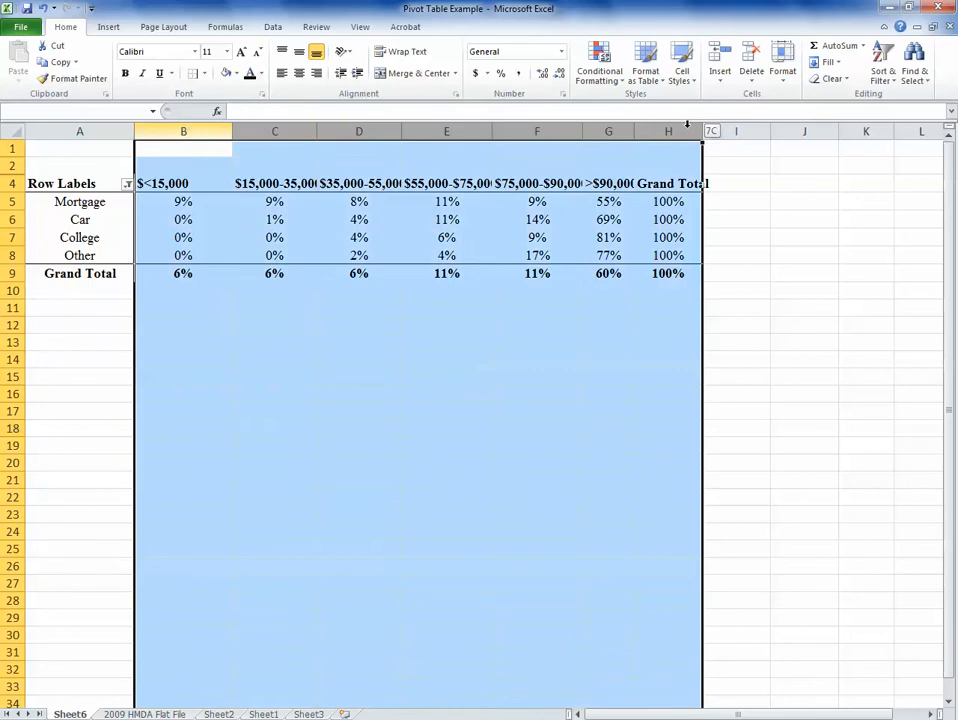
double_click(634, 131)
click(460, 240)
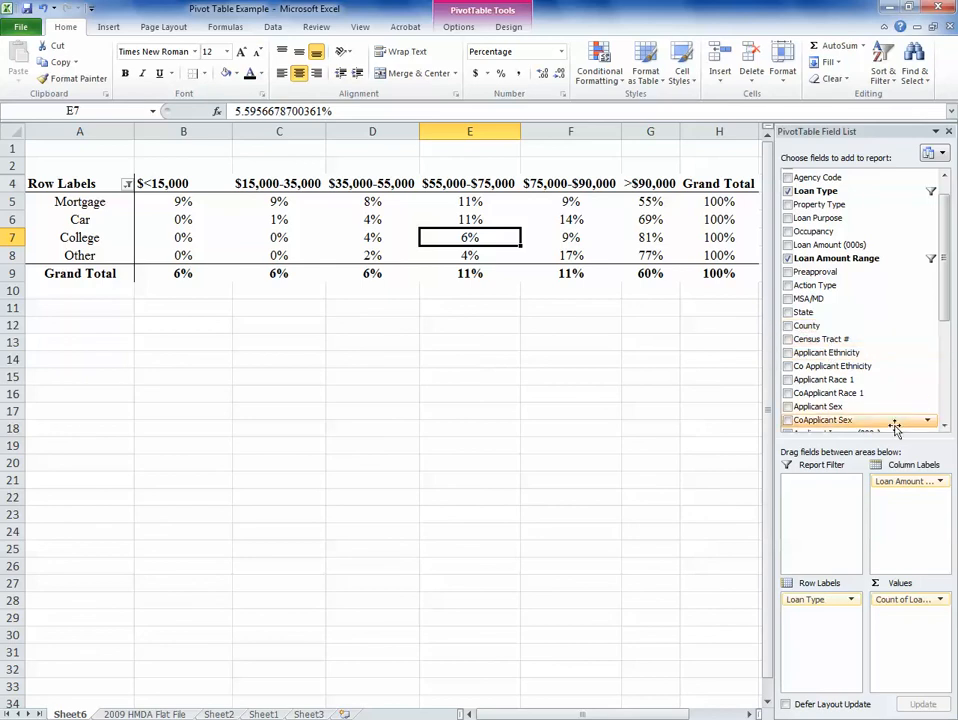
Remove Loan Amount Range from the pivot table's column labels and add it back as the column field.
drag(898, 482, 831, 300)
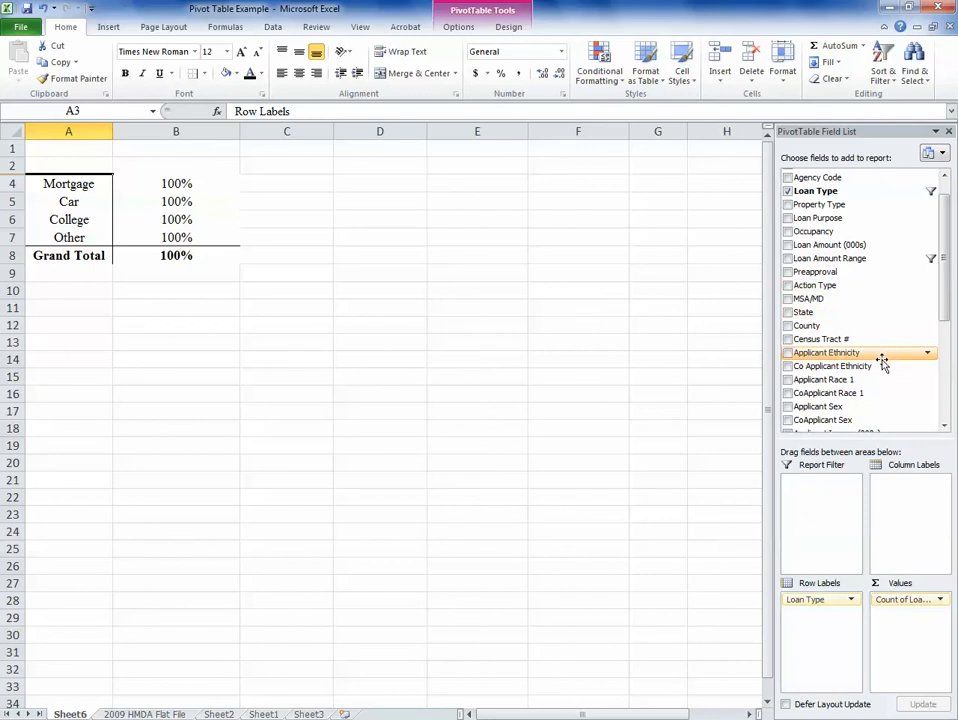
scroll(850, 200, up, 2)
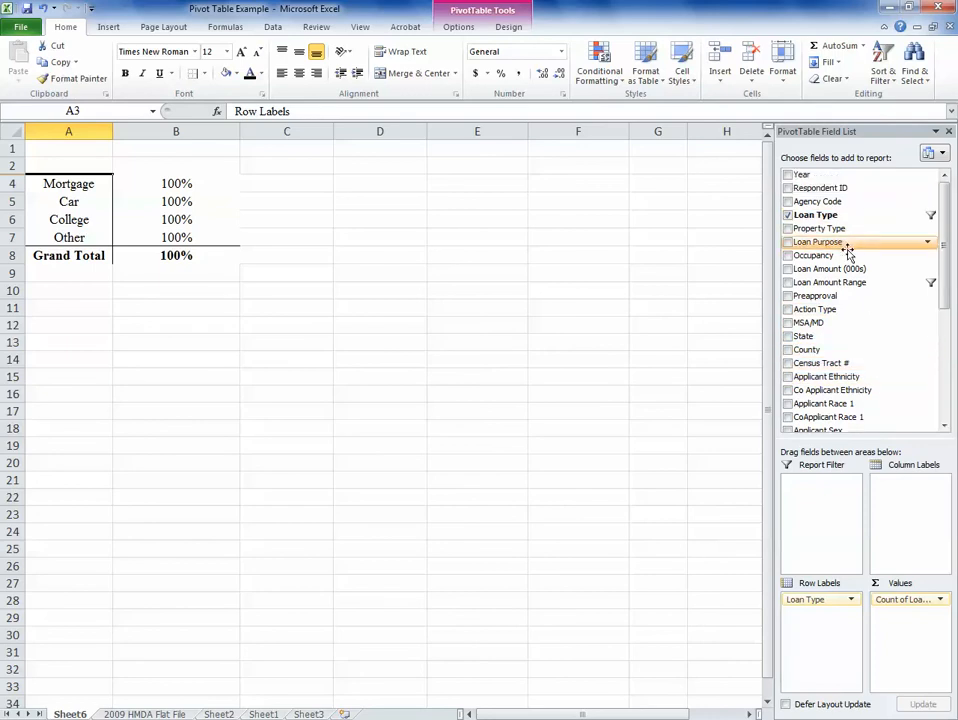
drag(861, 286, 900, 484)
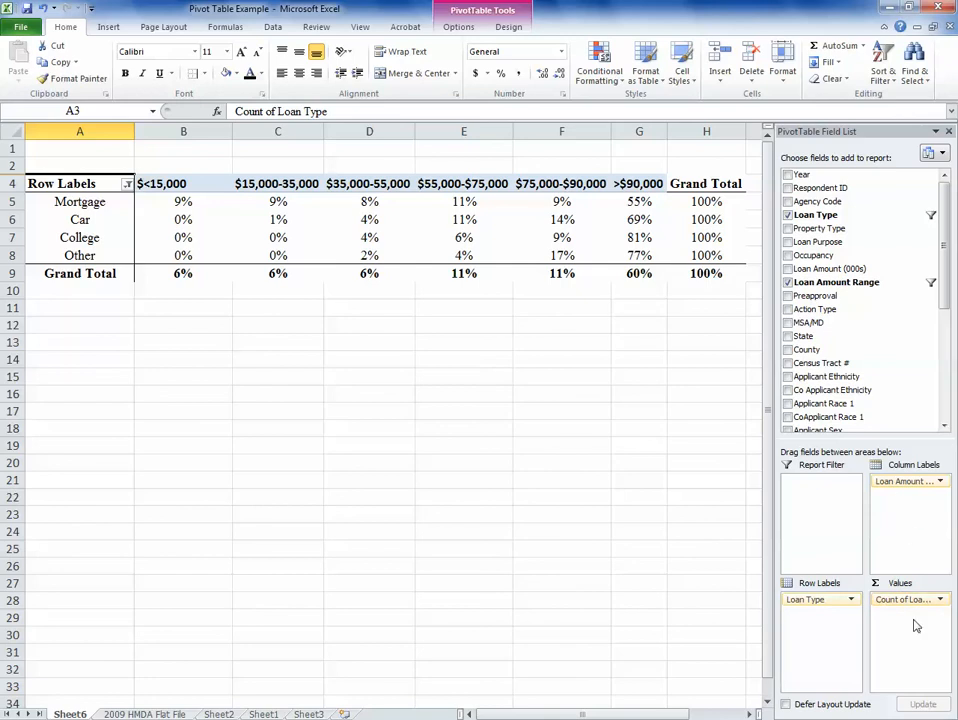
click(556, 470)
Apply the font name Timer and size 12 to the loan amount range headings and percentages in B4:G9.
drag(178, 183, 620, 182)
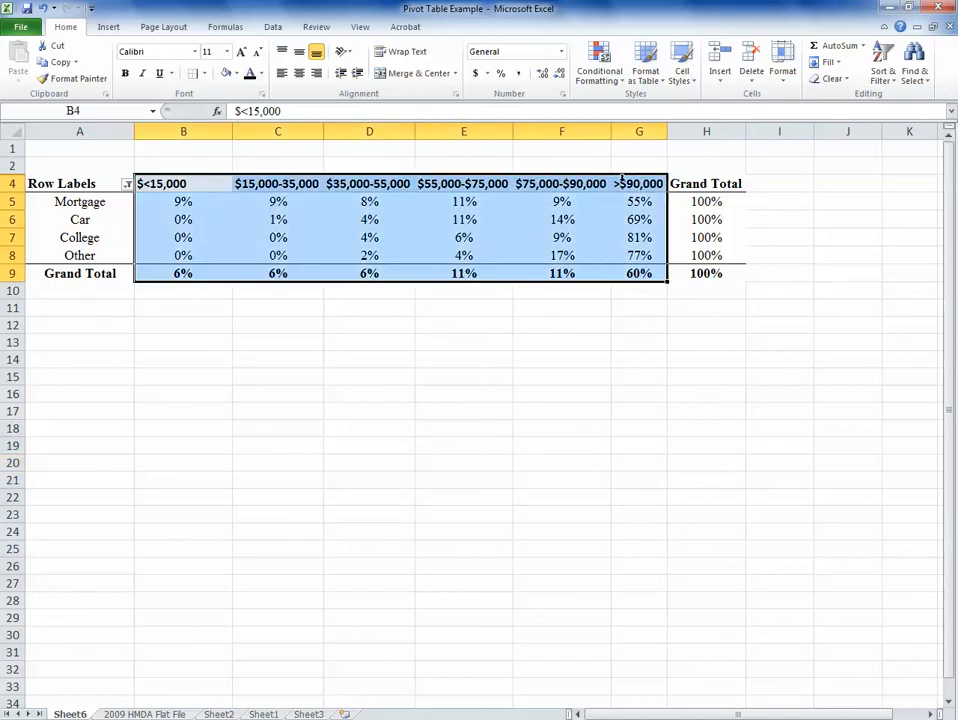
text(Timer)
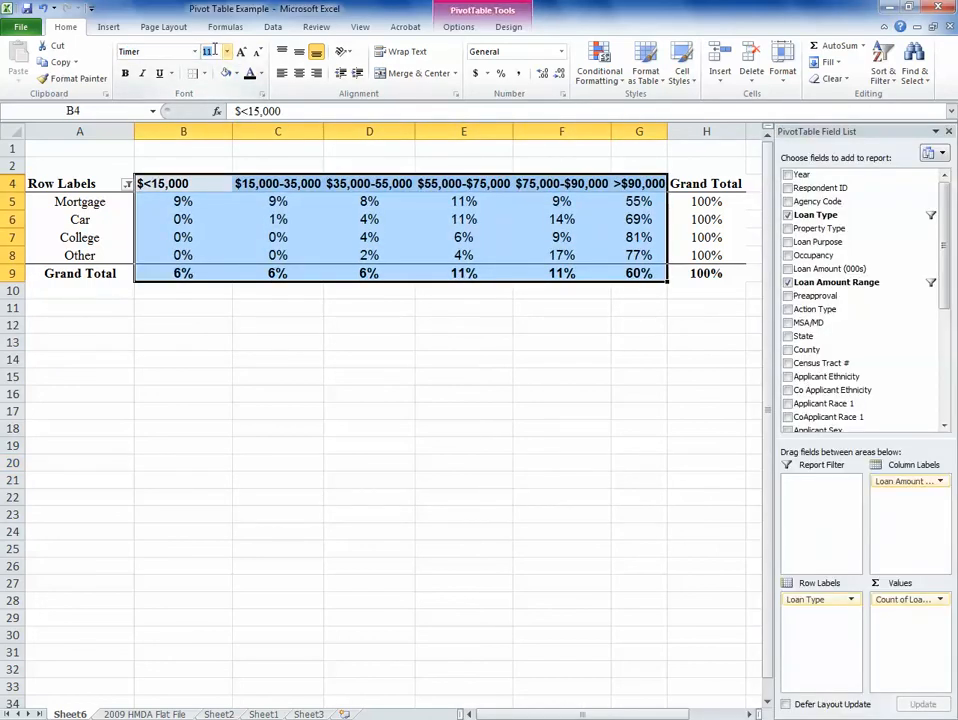
text(12)
key(Return)
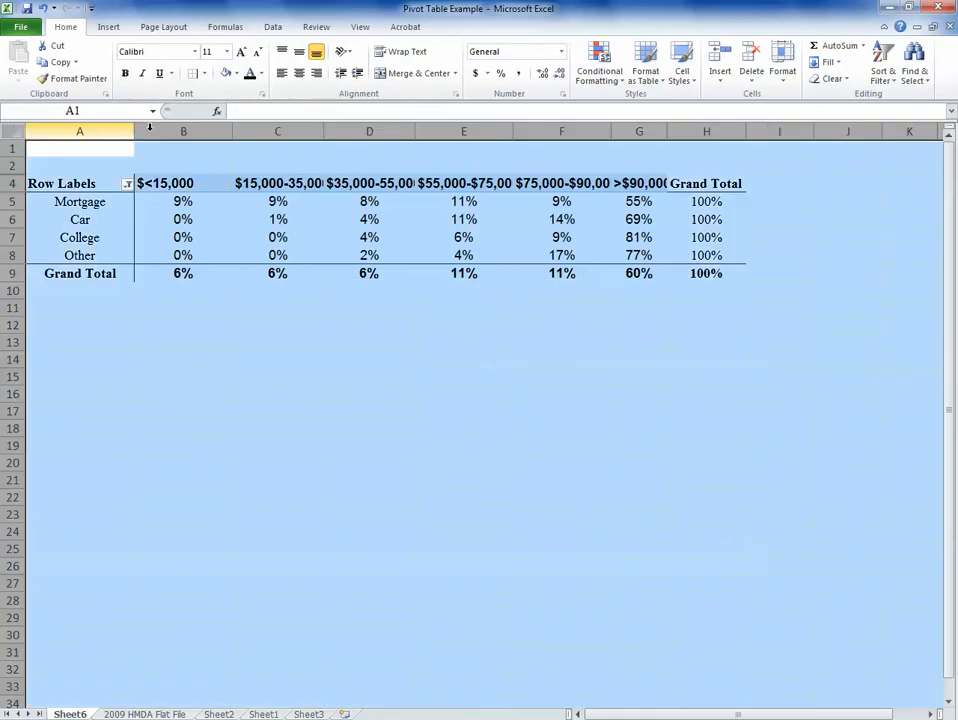
AutoFit all column widths on the whole worksheet.
click(12, 131)
double_click(134, 130)
click(178, 393)
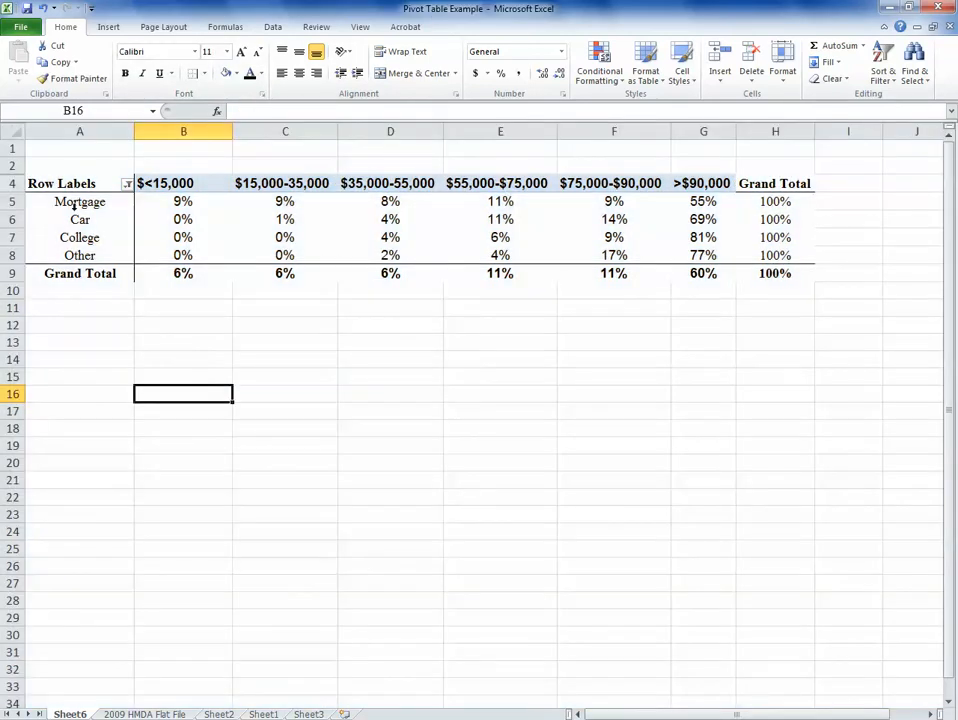
Copy the pivot table range A4:H9 and switch to the Word document.
drag(75, 185, 755, 272)
key(ctrl+c)
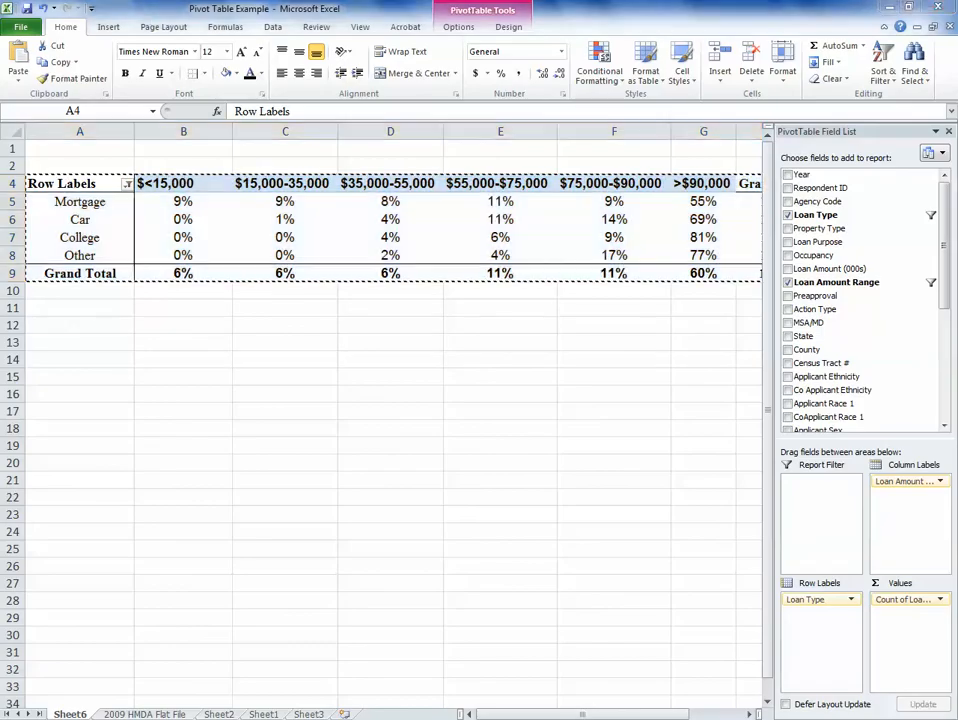
key(alt+Tab)
Paste the copied table into the document as a picture and enlarge it slightly.
scroll(253, 424, up, 5)
click(18, 72)
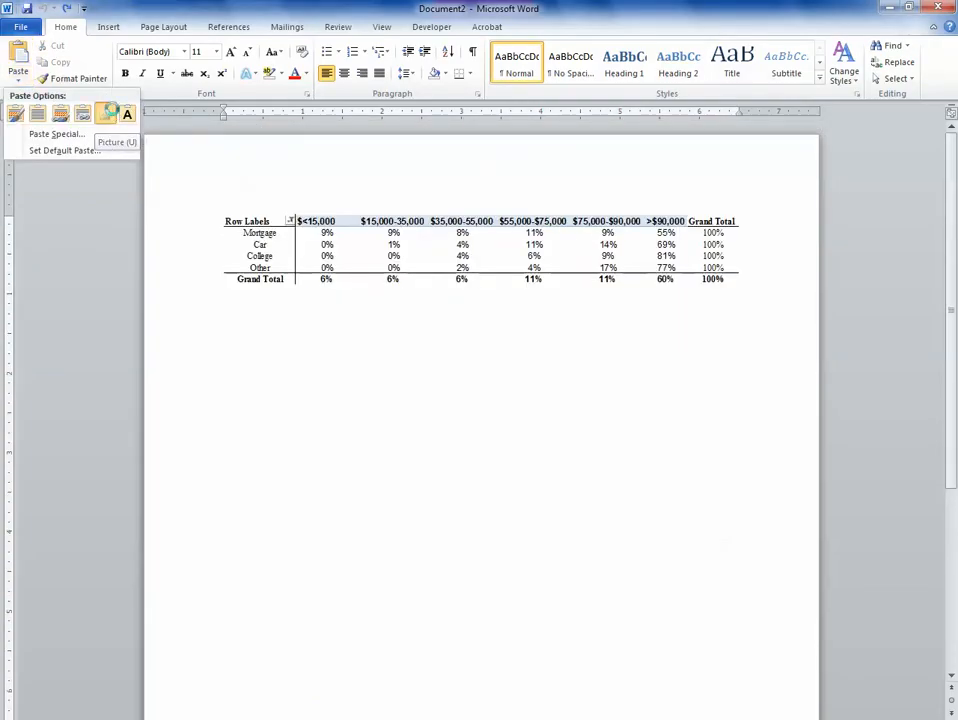
click(107, 114)
click(346, 231)
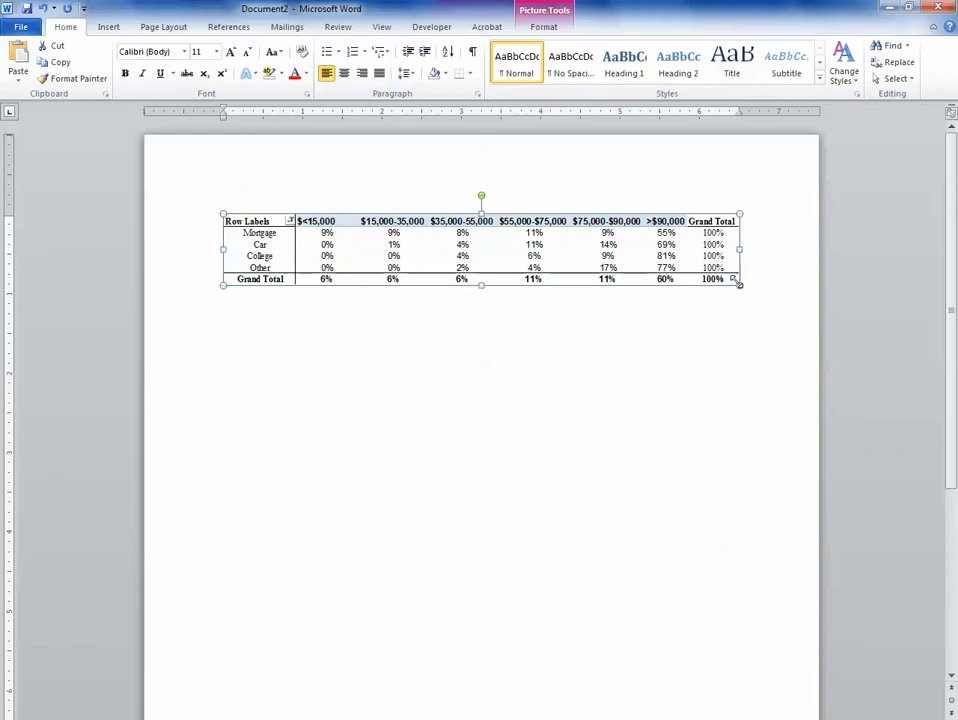
mouse_move(739, 285)
mouse_down()
mouse_move(753, 293)
mouse_move(744, 287)
mouse_up()
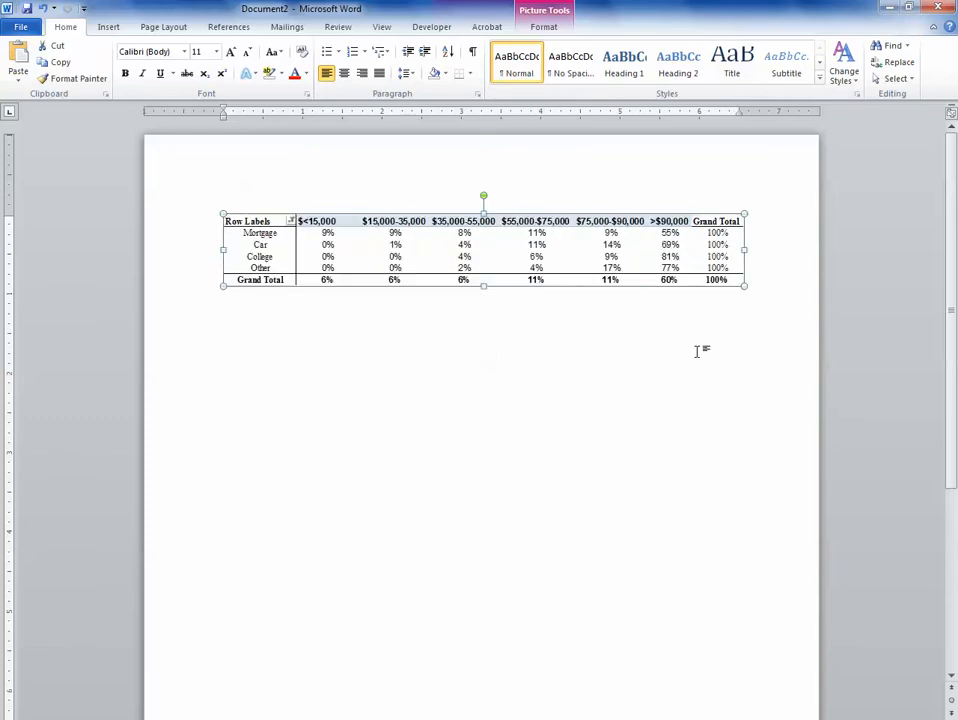